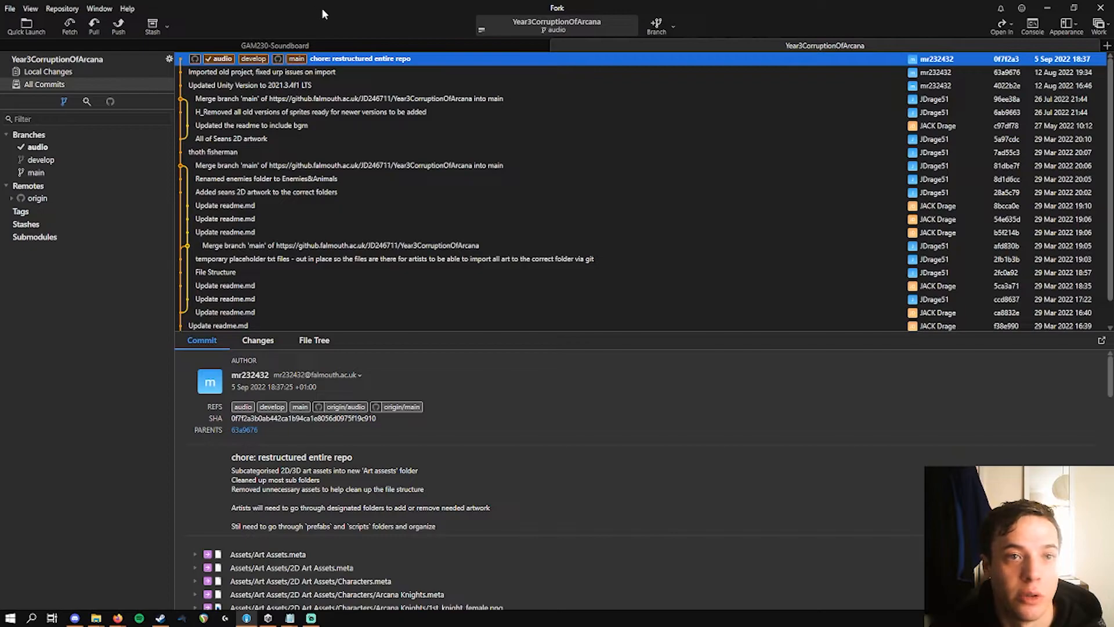
- Open the Year3CorruptionOfArcana repository folder in File Explorer, copy its full path and minimize the window
{"action": "left_click", "coordinate": [62, 8]}
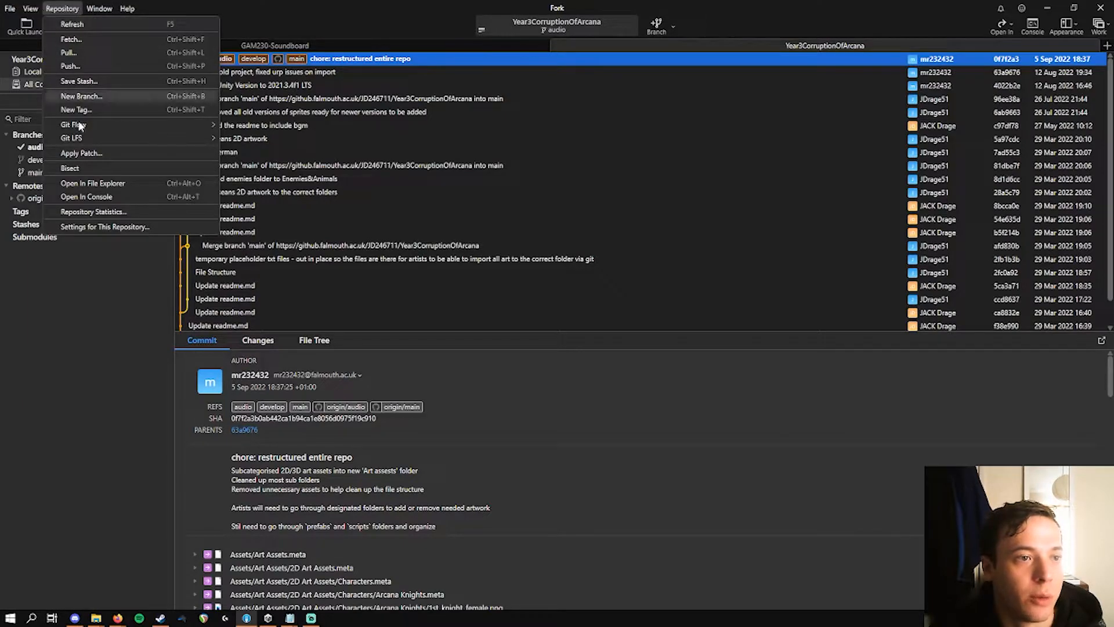
{"action": "left_click", "coordinate": [93, 182]}
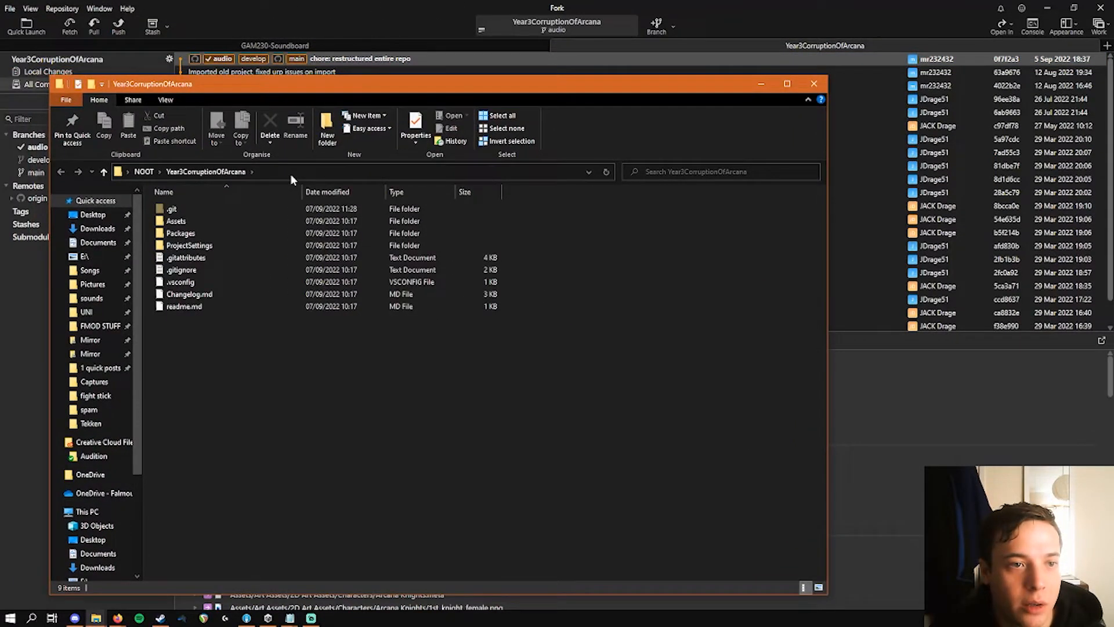
{"action": "left_click", "coordinate": [290, 174]}
{"action": "key", "text": "ctrl+c"}
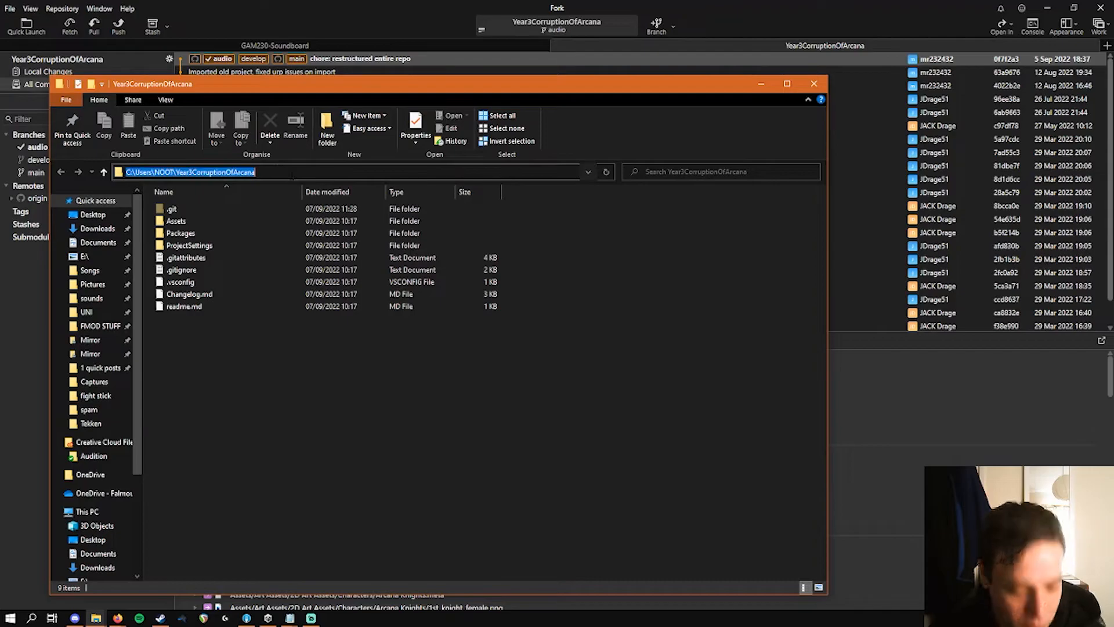
{"action": "left_click", "coordinate": [764, 86]}
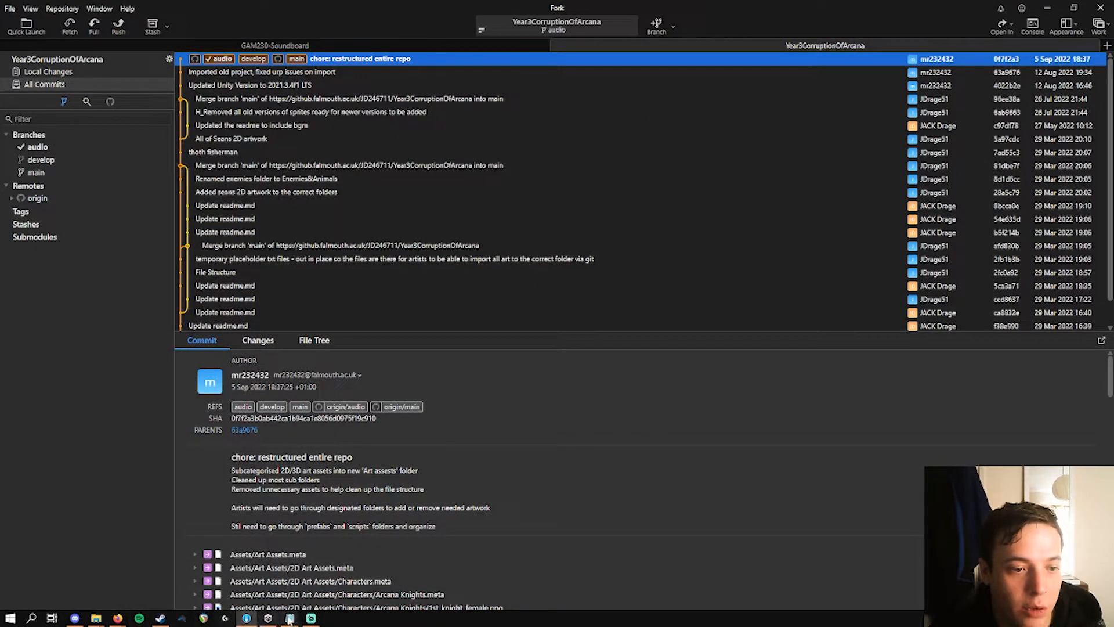
- Switch to Unity Hub and open the existing project from the copied Year3CorruptionOfArcana folder path
{"action": "left_click", "coordinate": [268, 618]}
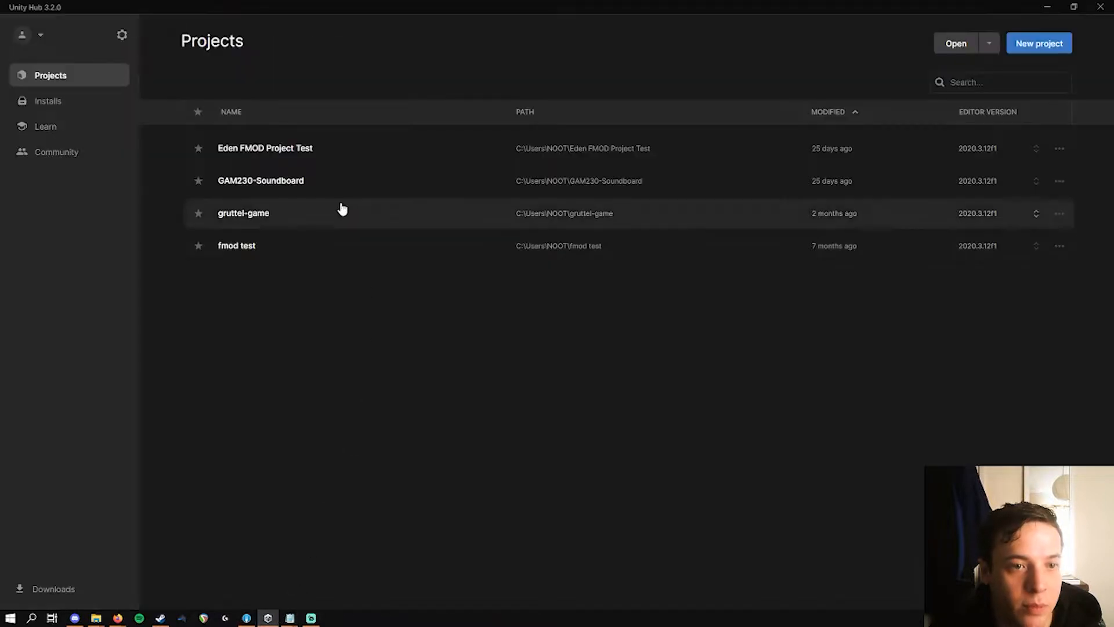
{"action": "left_click", "coordinate": [951, 45]}
{"action": "left_click", "coordinate": [207, 33]}
{"action": "key", "text": "ctrl+v"}
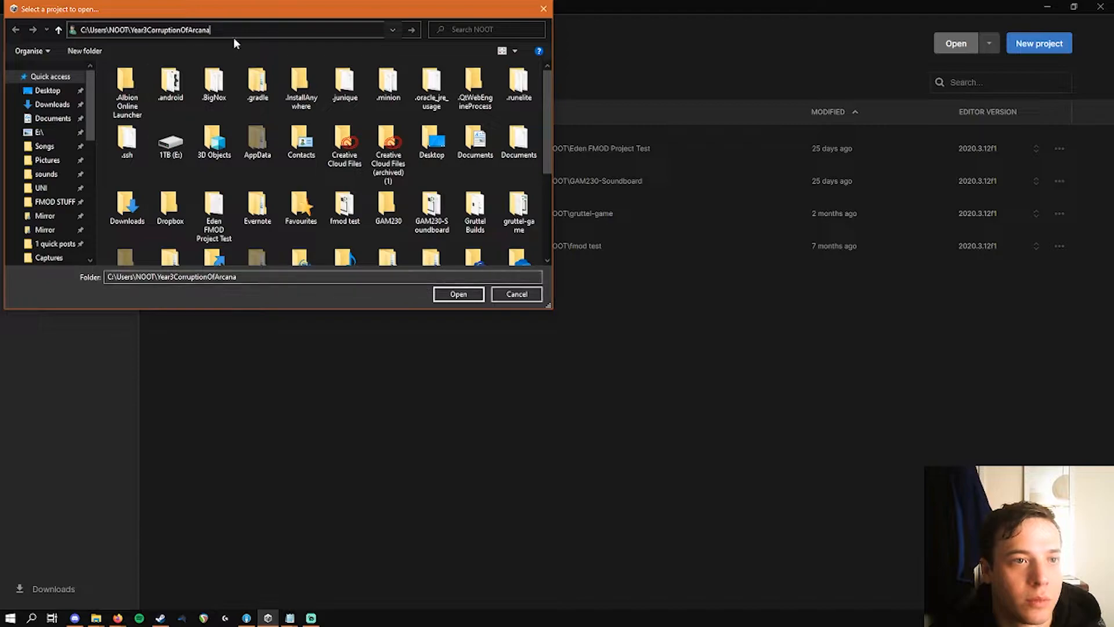
{"action": "key", "text": "Return"}
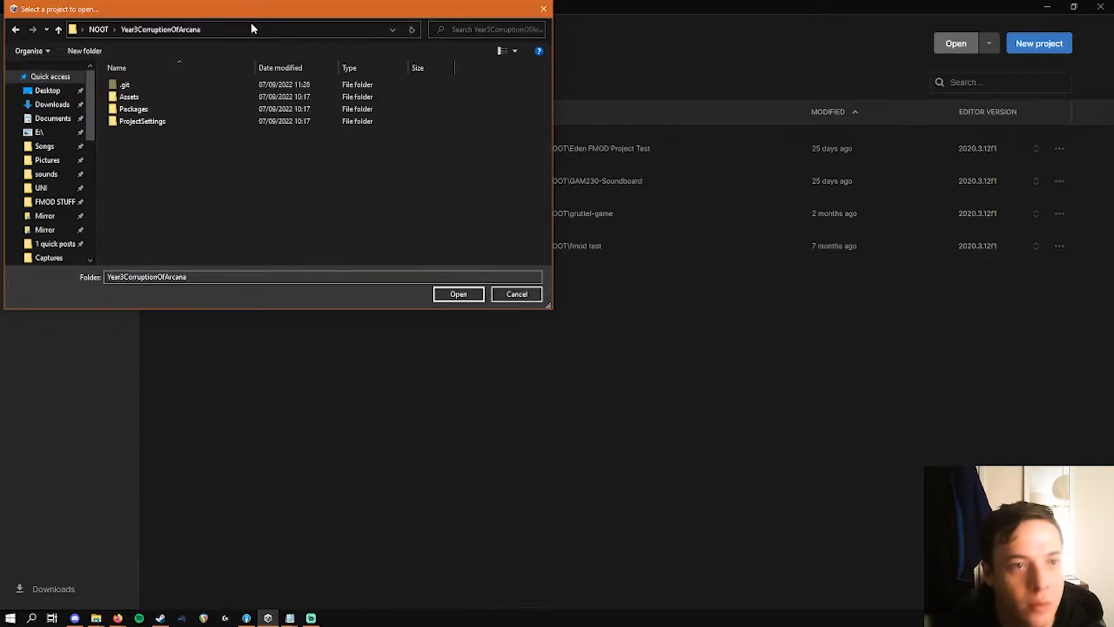
{"action": "left_click", "coordinate": [460, 296]}
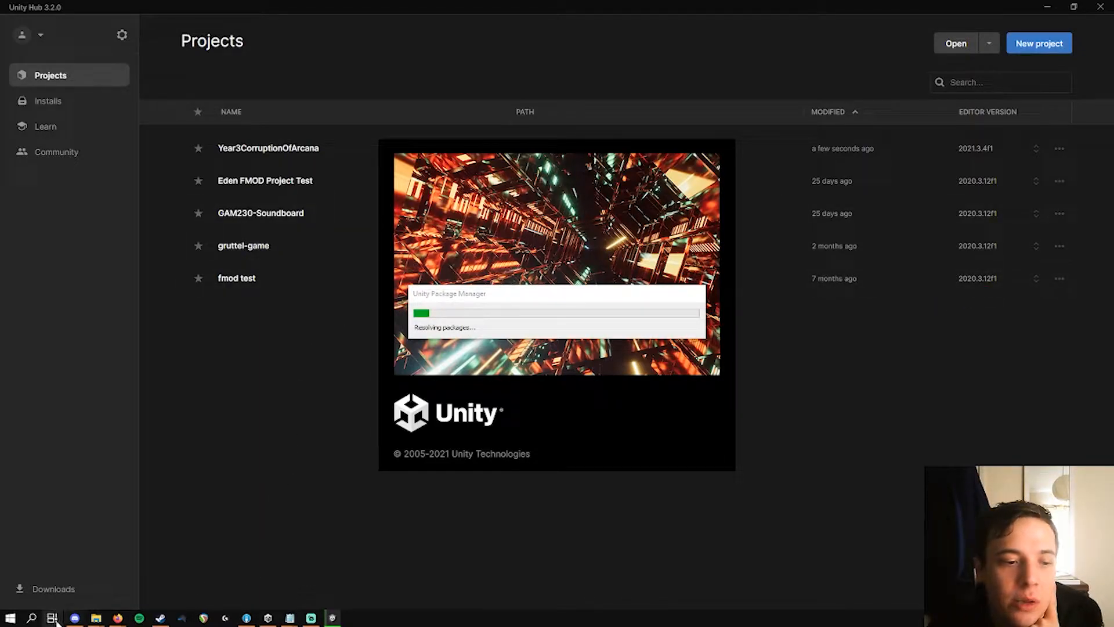
- Review the Unity versions in the browser's download archive and the editor versions installed in Unity Hub
{"action": "mouse_move", "coordinate": [118, 618]}
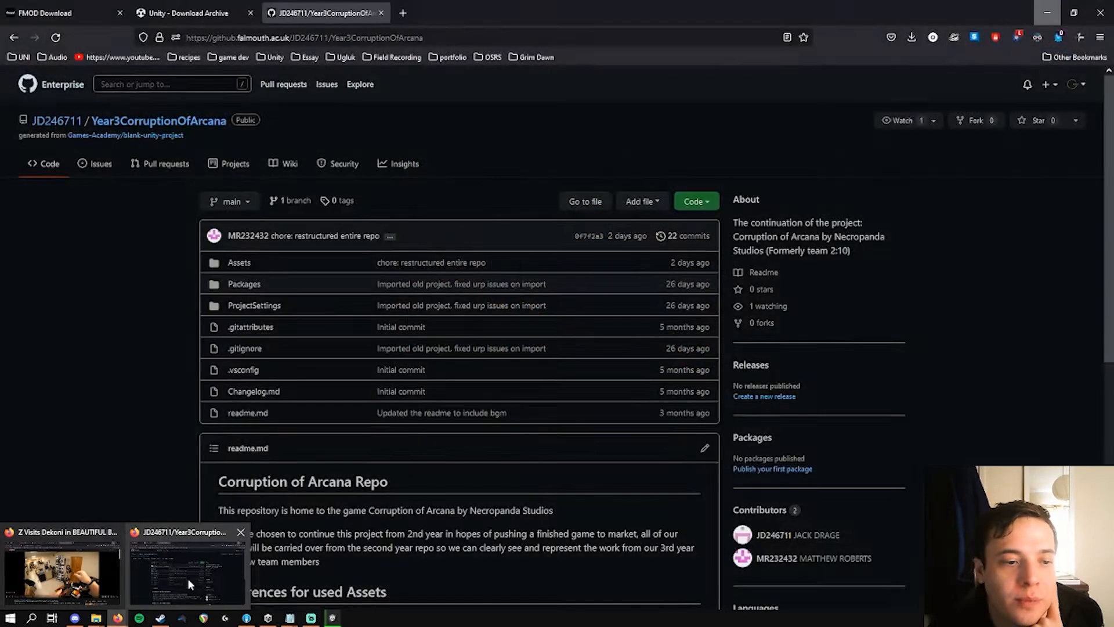
{"action": "left_click", "coordinate": [188, 578]}
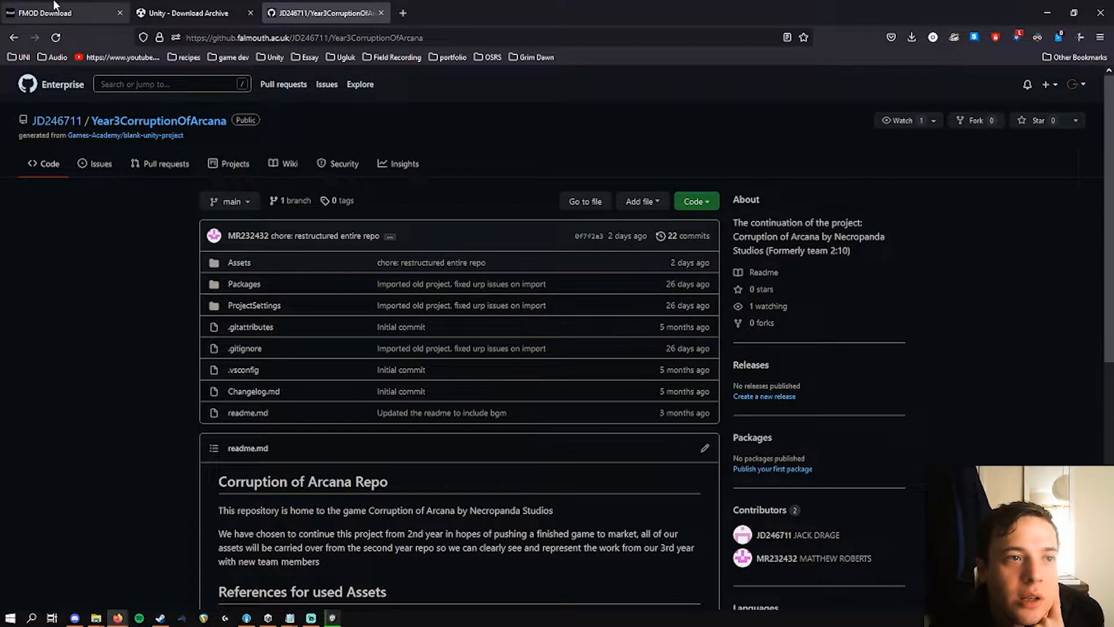
{"action": "left_click", "coordinate": [179, 6]}
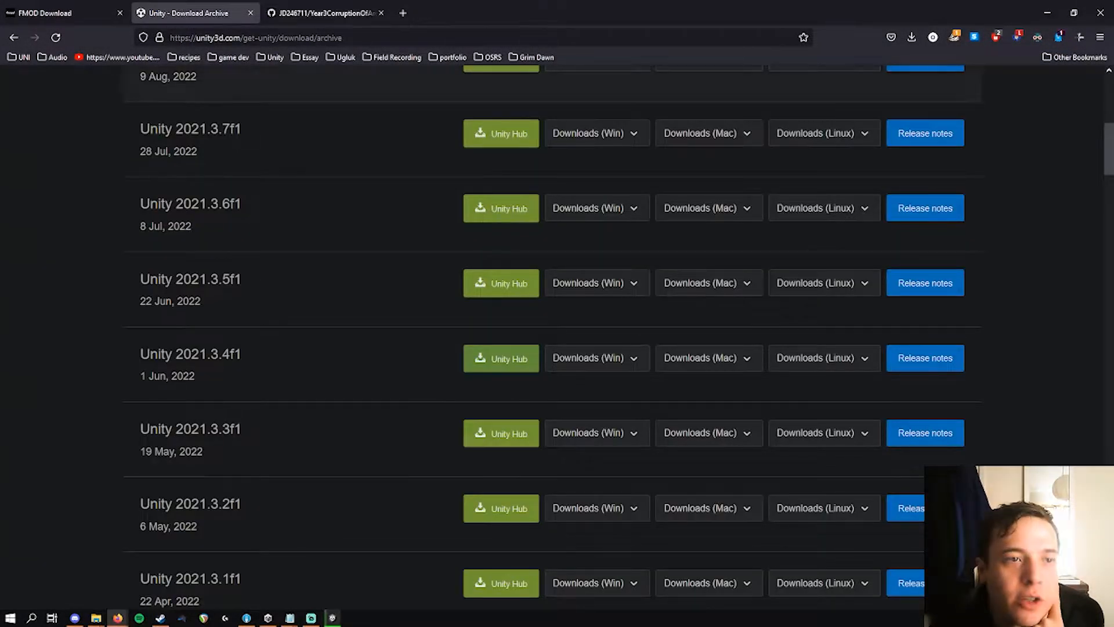
{"action": "left_click", "coordinate": [268, 617]}
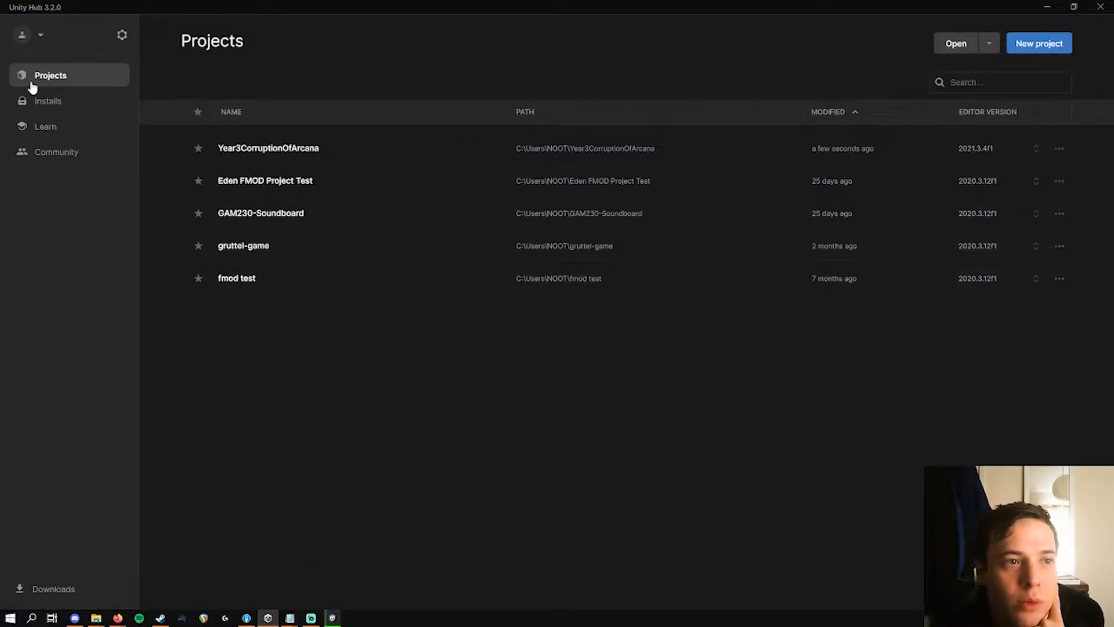
{"action": "left_click", "coordinate": [47, 101]}
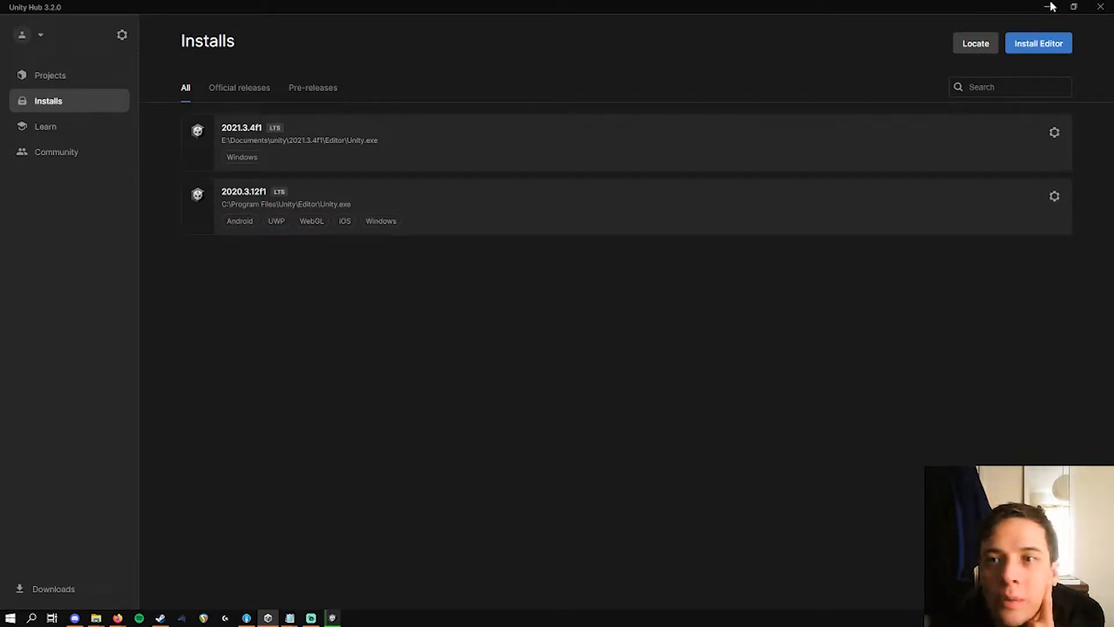
{"action": "left_click", "coordinate": [39, 74]}
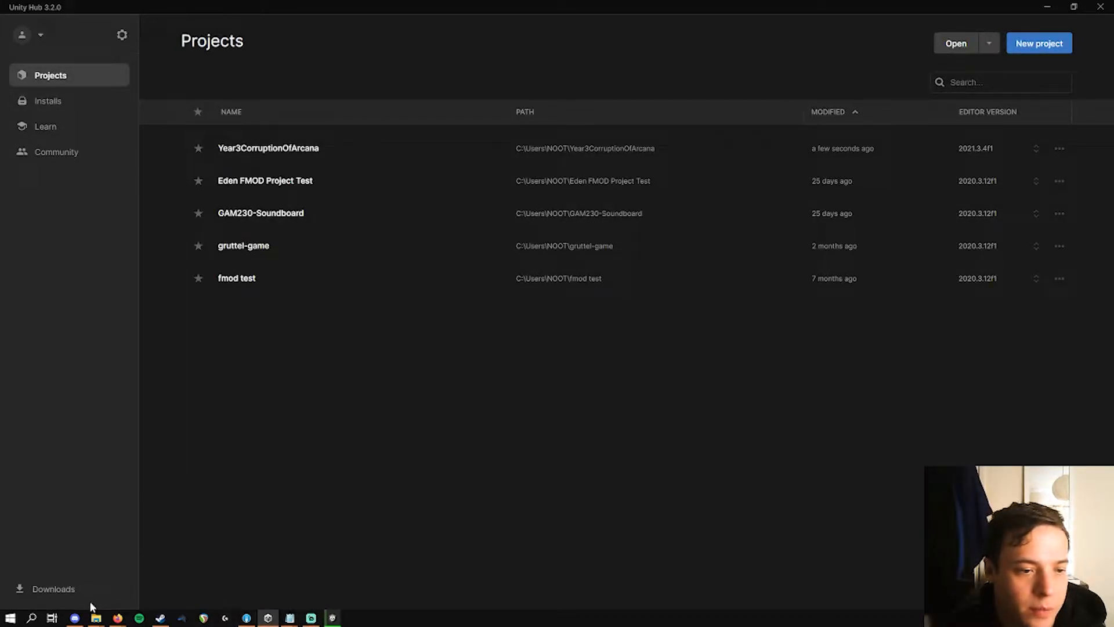
- On the FMOD download page in the browser, choose FMOD Studio 2.02.07 (Unity Verified) and download the Windows 64-bit installer
{"action": "mouse_move", "coordinate": [118, 617]}
{"action": "left_click", "coordinate": [186, 561]}
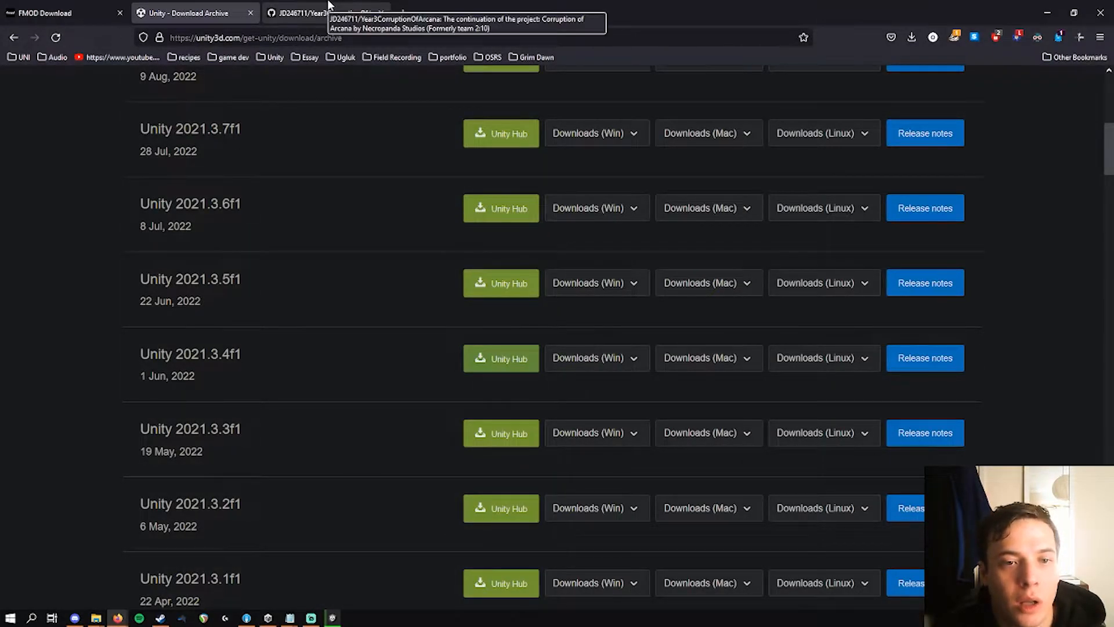
{"action": "left_click", "coordinate": [25, 6]}
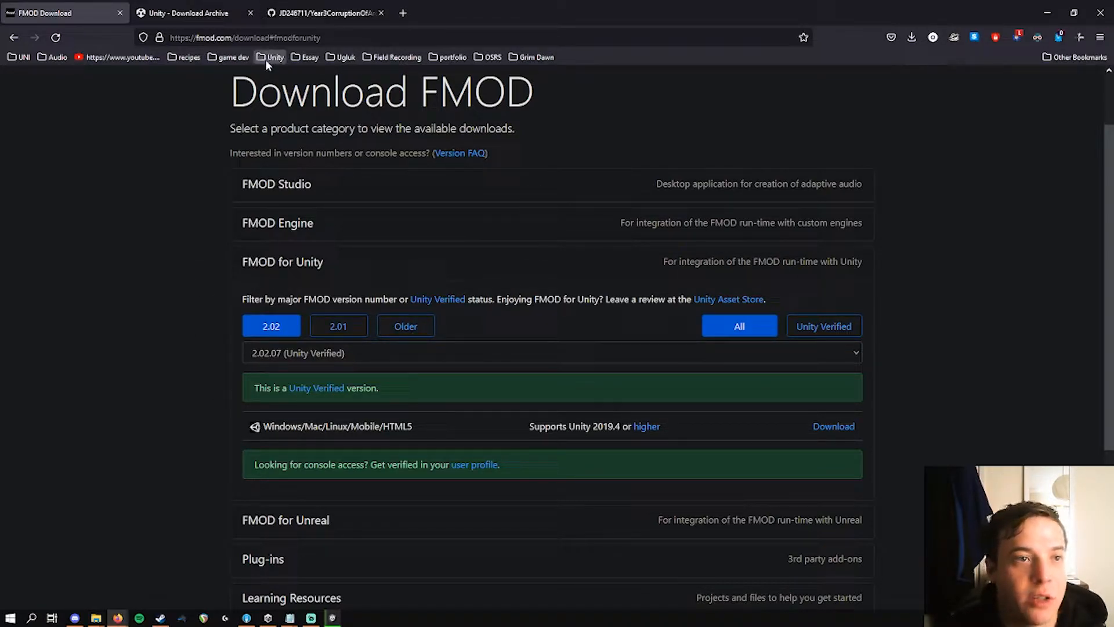
{"action": "left_click", "coordinate": [376, 193]}
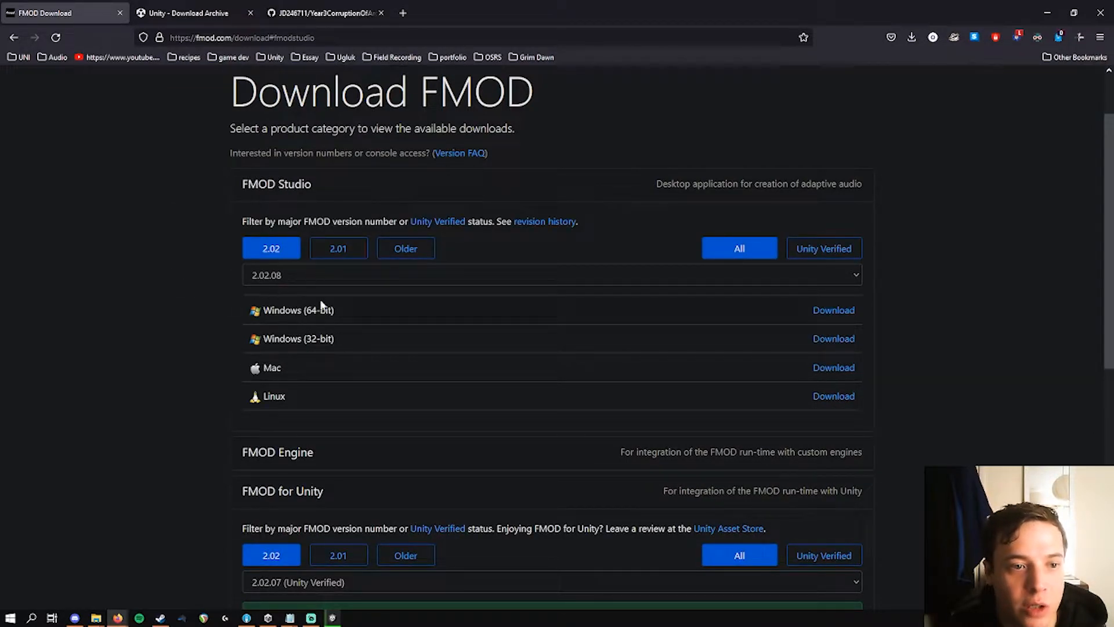
{"action": "left_click", "coordinate": [303, 277]}
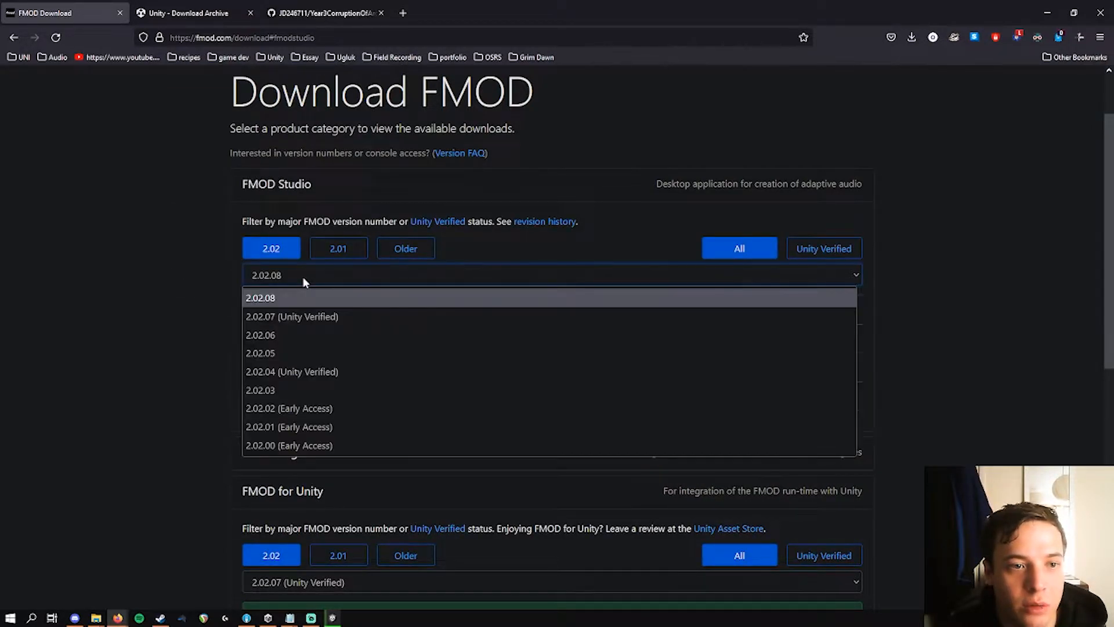
{"action": "left_click", "coordinate": [335, 318]}
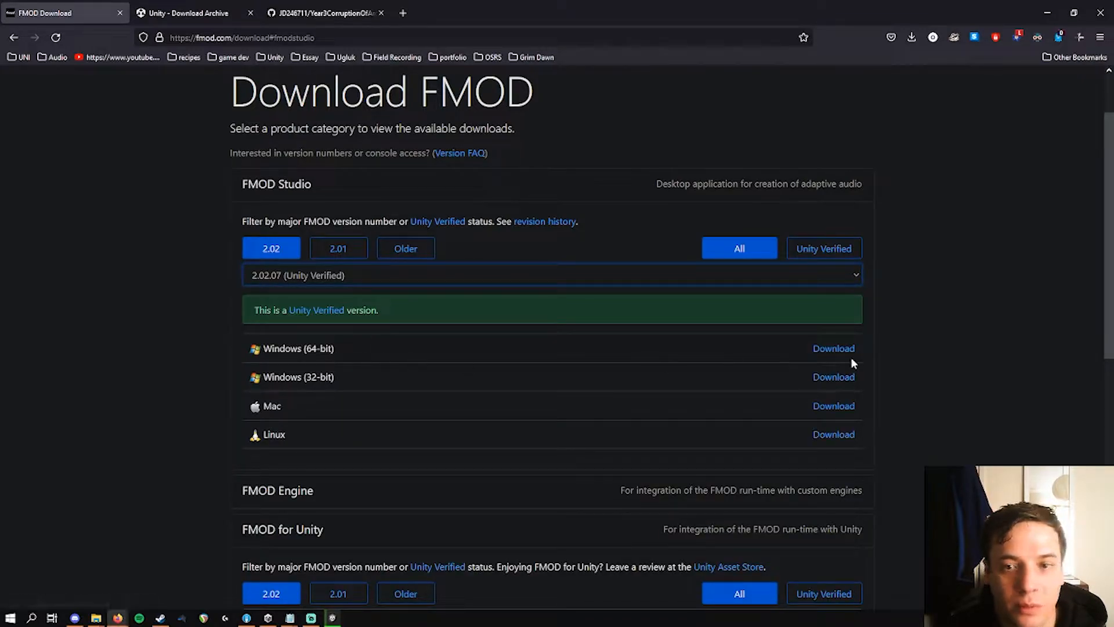
{"action": "left_click", "coordinate": [833, 349]}
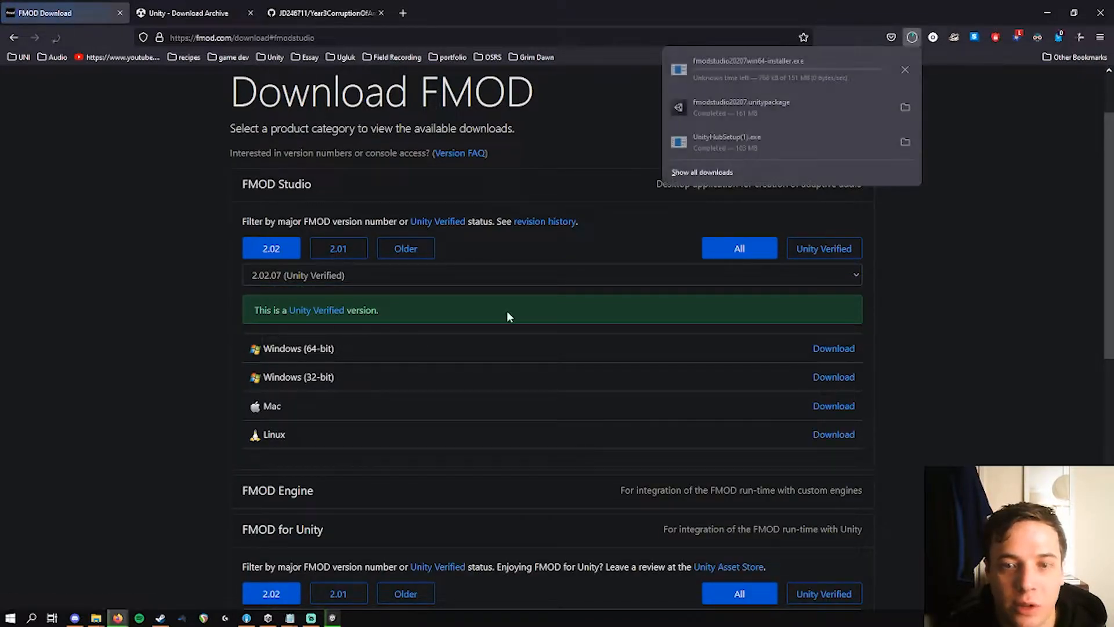
- Search the computer for installed FMOD Studio versions using "fmod"
{"action": "key", "text": "super"}
{"action": "type", "text": "fmod"}
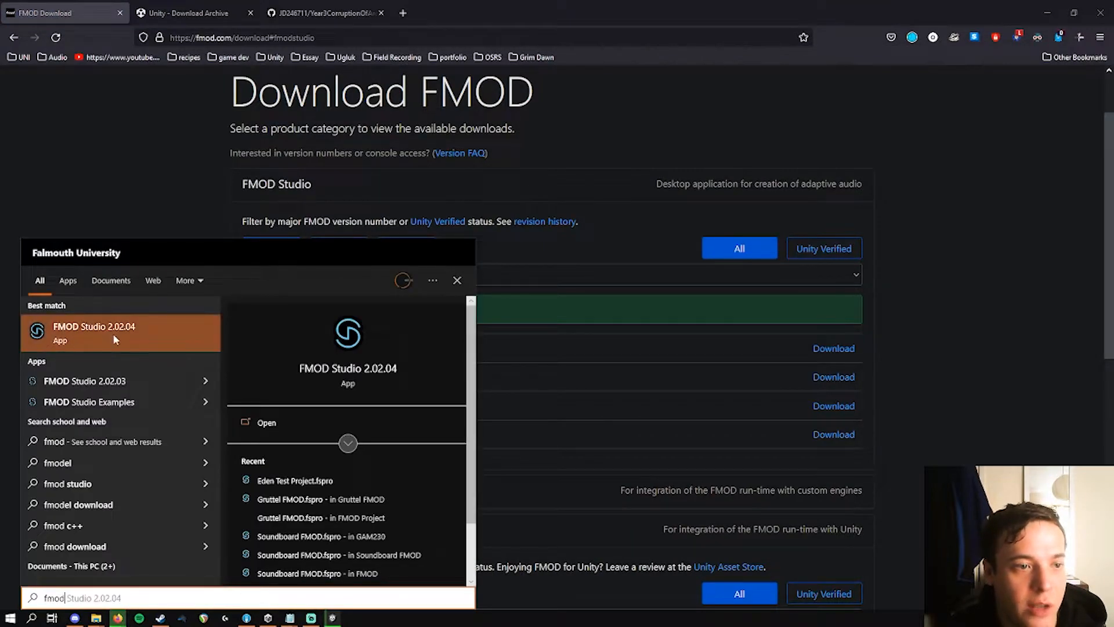
{"action": "left_click", "coordinate": [142, 333]}
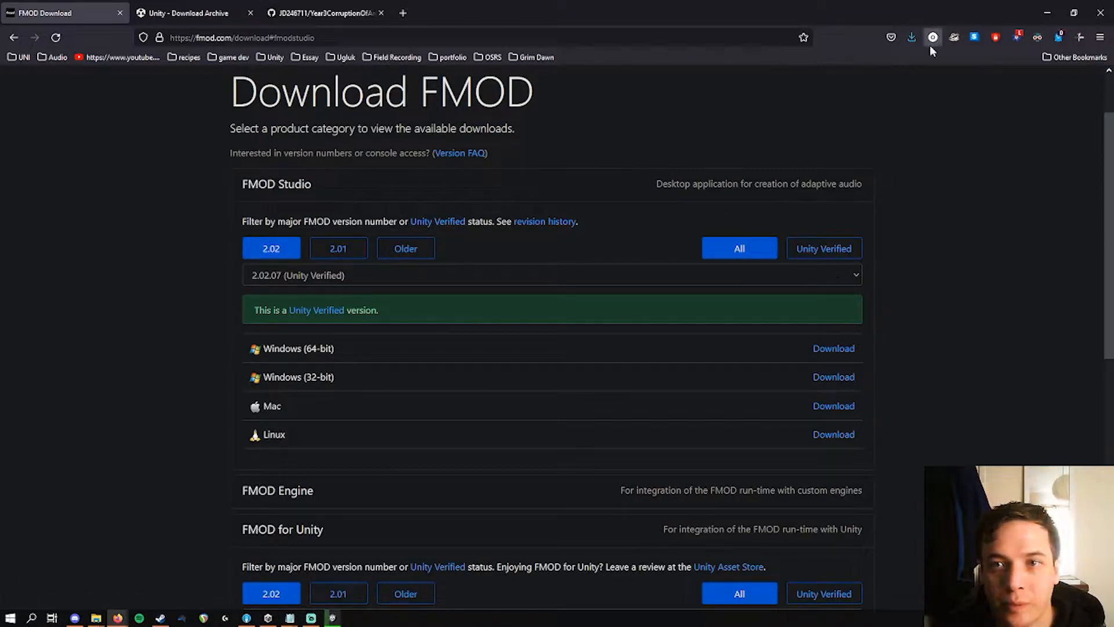
- Run the downloaded FMOD Studio 2.02.07 installer with its default options and allow it to delete the existing Examples directory
{"action": "left_click", "coordinate": [911, 38]}
{"action": "left_click", "coordinate": [823, 66]}
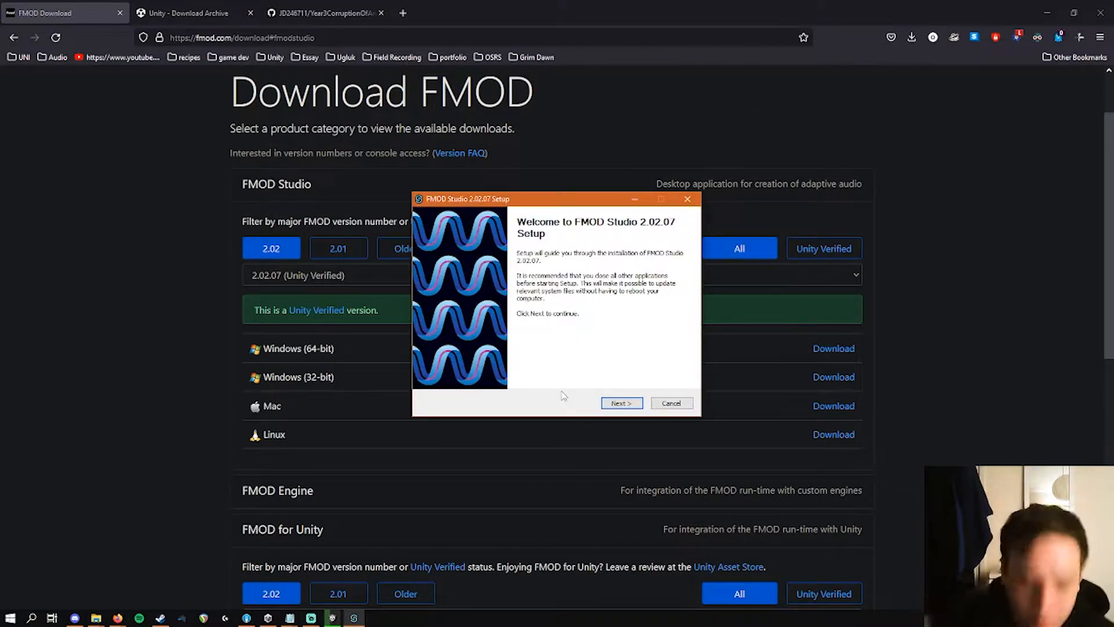
{"action": "key", "text": "Return"}
{"action": "key", "text": "Return"}
{"action": "key", "text": "Return"}
{"action": "key", "text": "Return"}
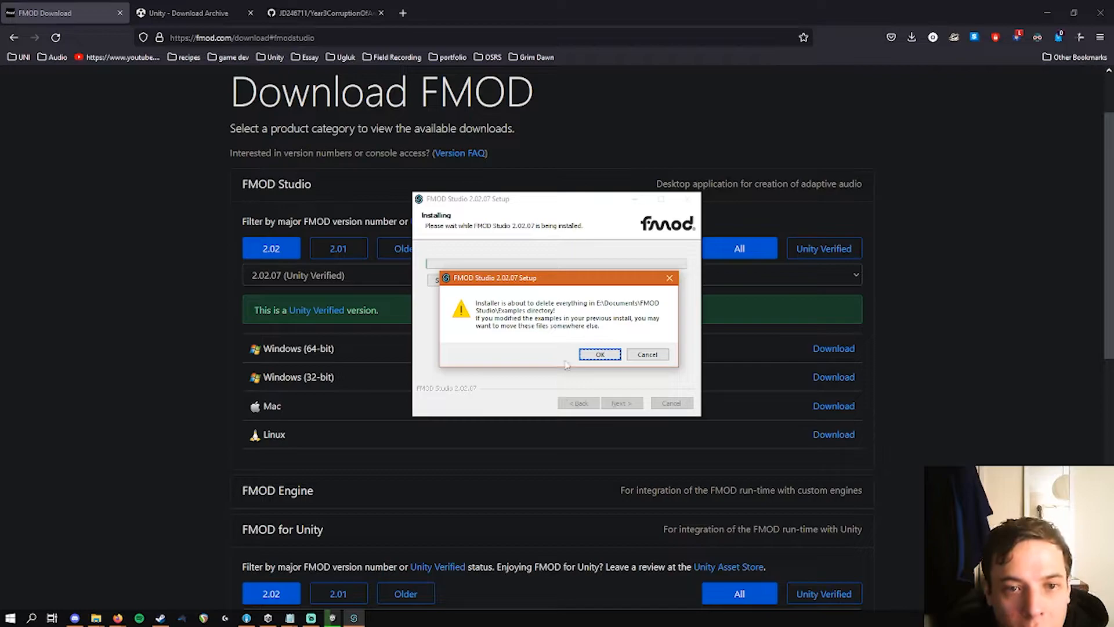
{"action": "left_click", "coordinate": [590, 359]}
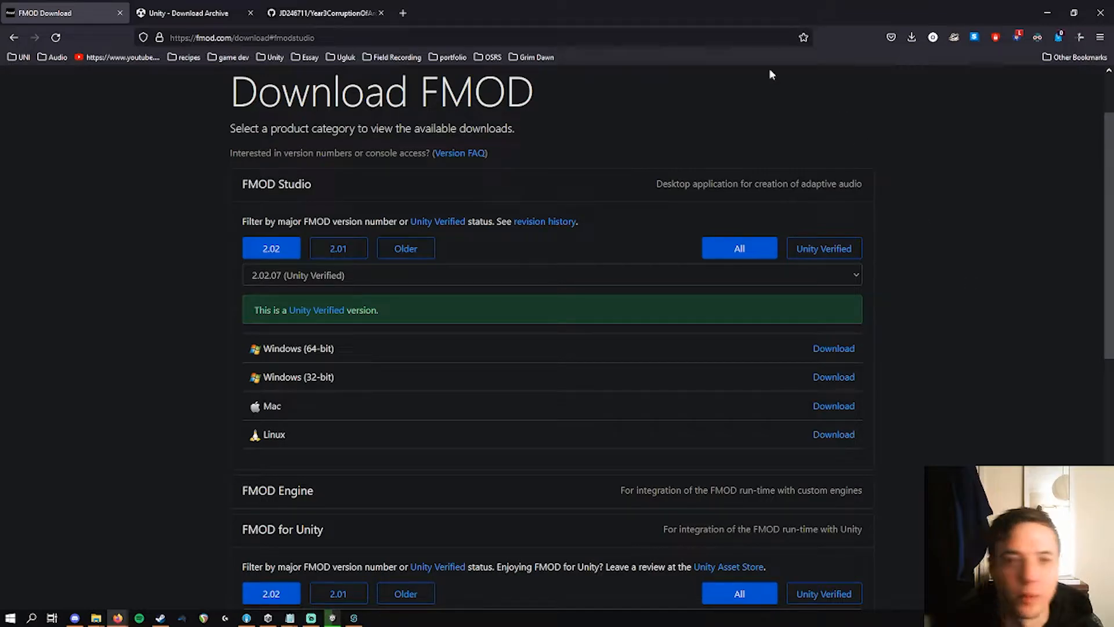
- Switch to Fork and look at the develop and audio branches of the Year3CorruptionOfArcana repository
{"action": "left_click", "coordinate": [246, 618]}
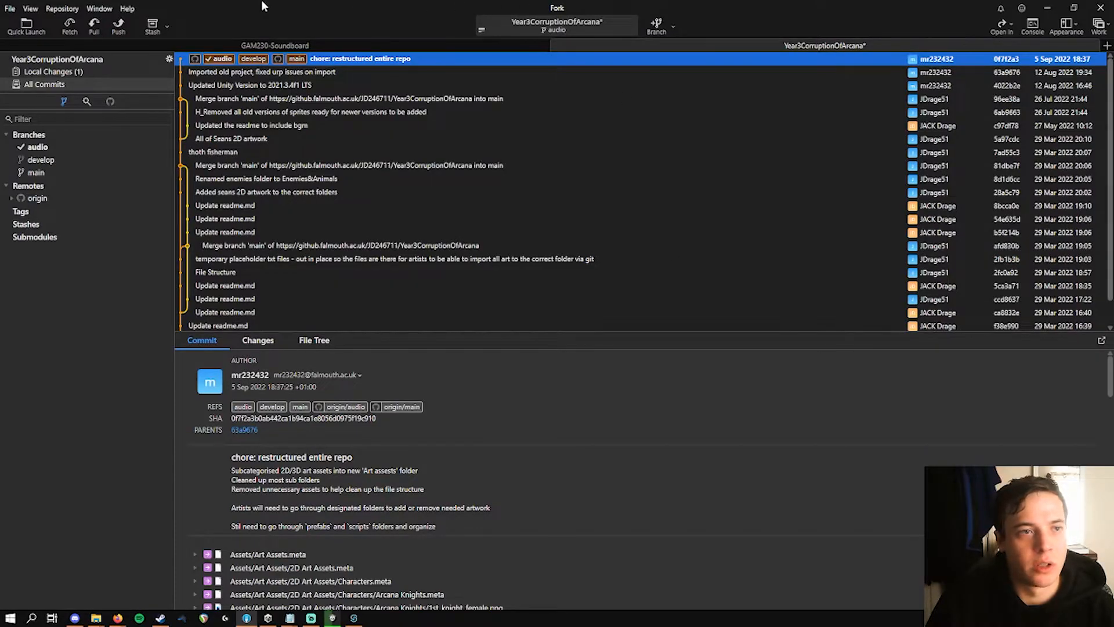
{"action": "left_click", "coordinate": [42, 161]}
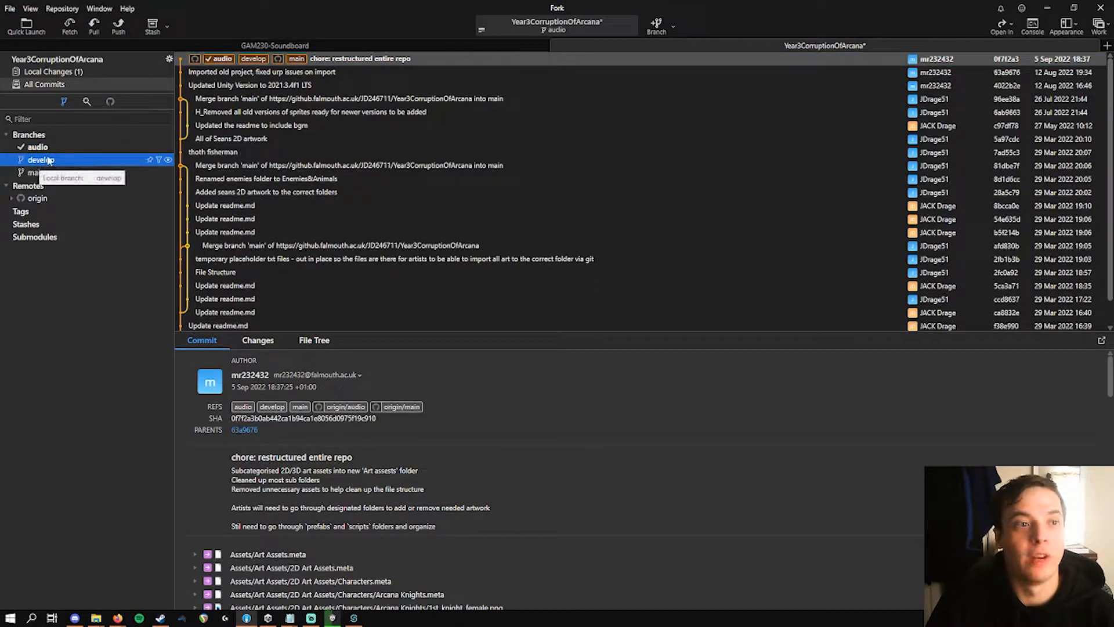
{"action": "left_click", "coordinate": [46, 149]}
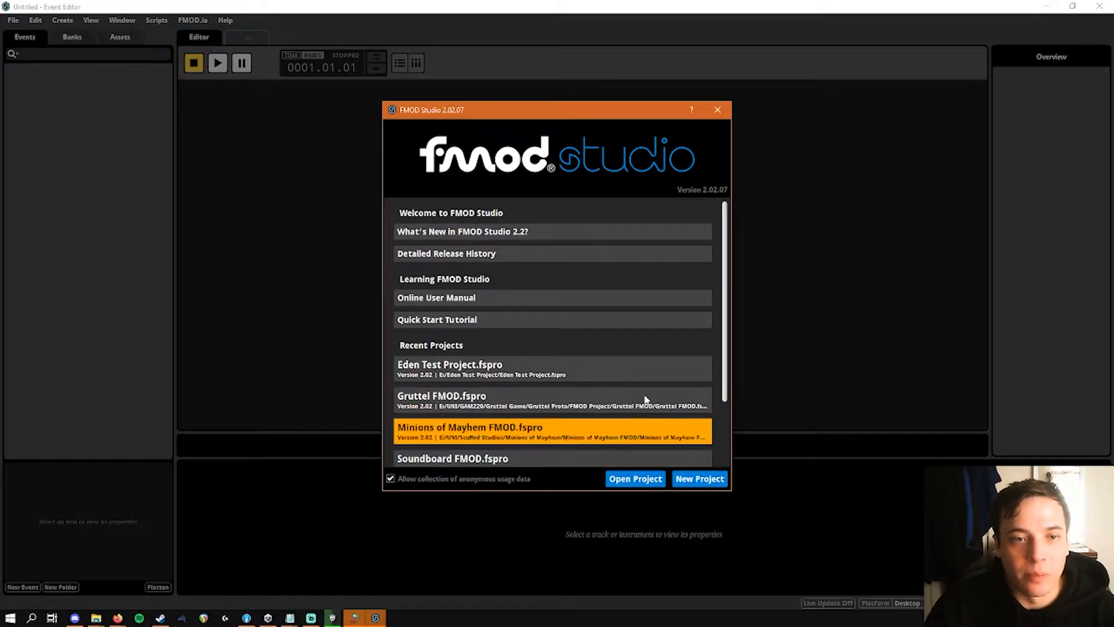
- Start a new FMOD Studio project and add a 2D timeline event named "Test Tone"
{"action": "left_click", "coordinate": [706, 480]}
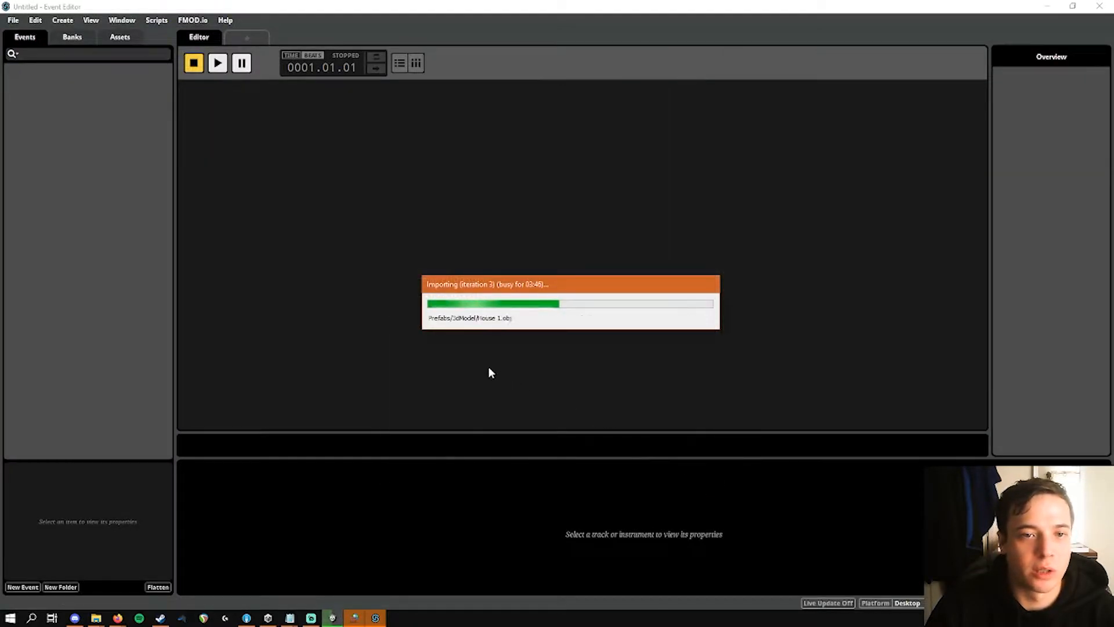
{"action": "right_click", "coordinate": [43, 102]}
{"action": "mouse_move", "coordinate": [100, 112]}
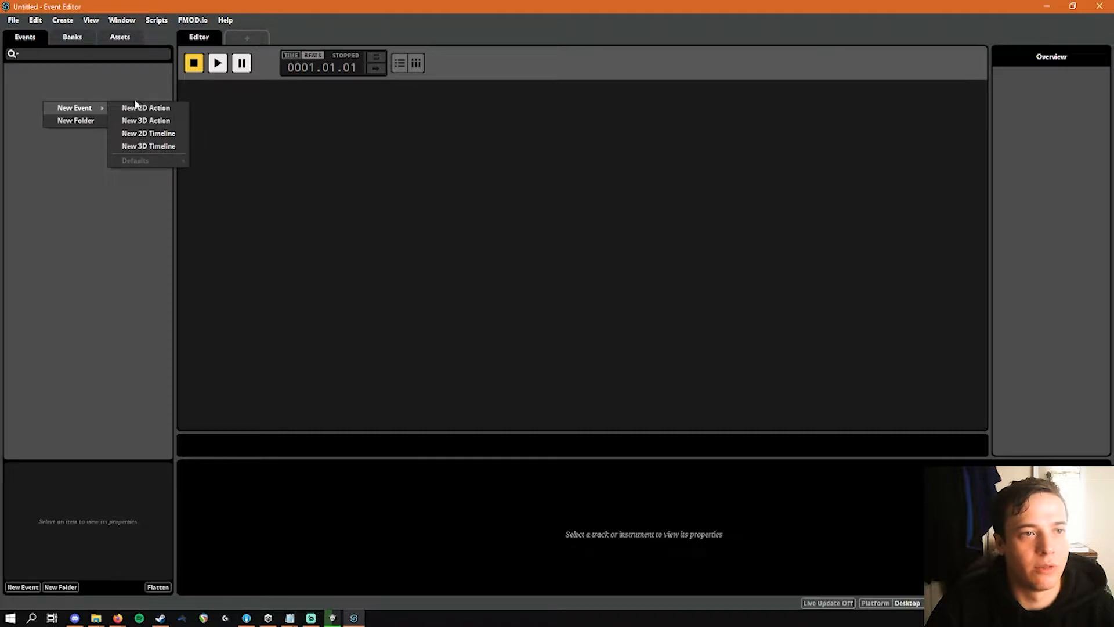
{"action": "left_click", "coordinate": [173, 138]}
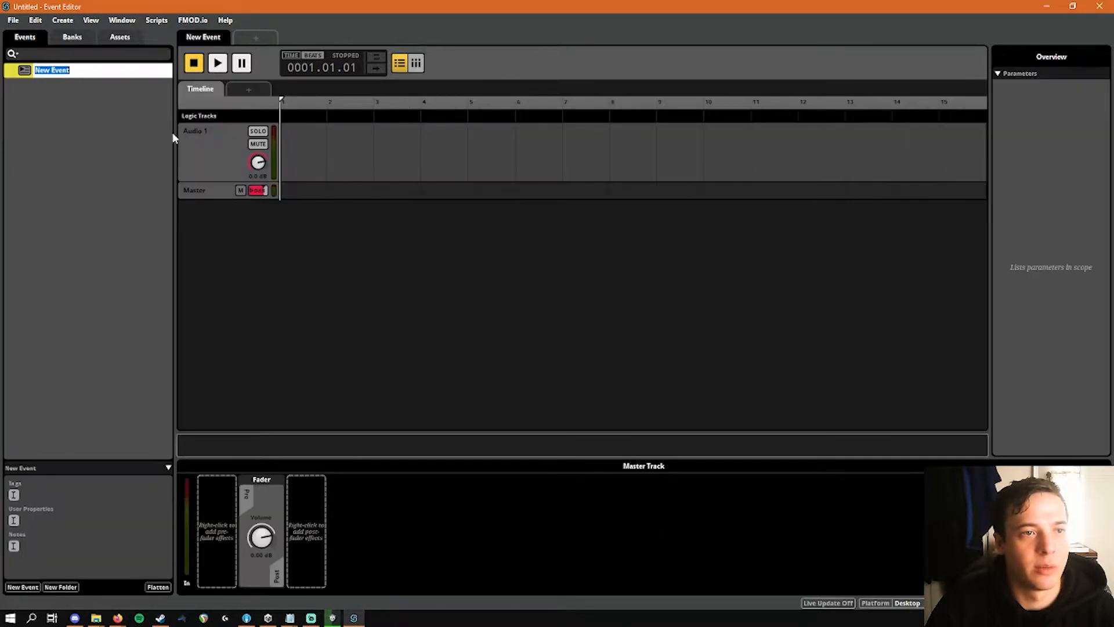
{"action": "type", "text": "Test Tone"}
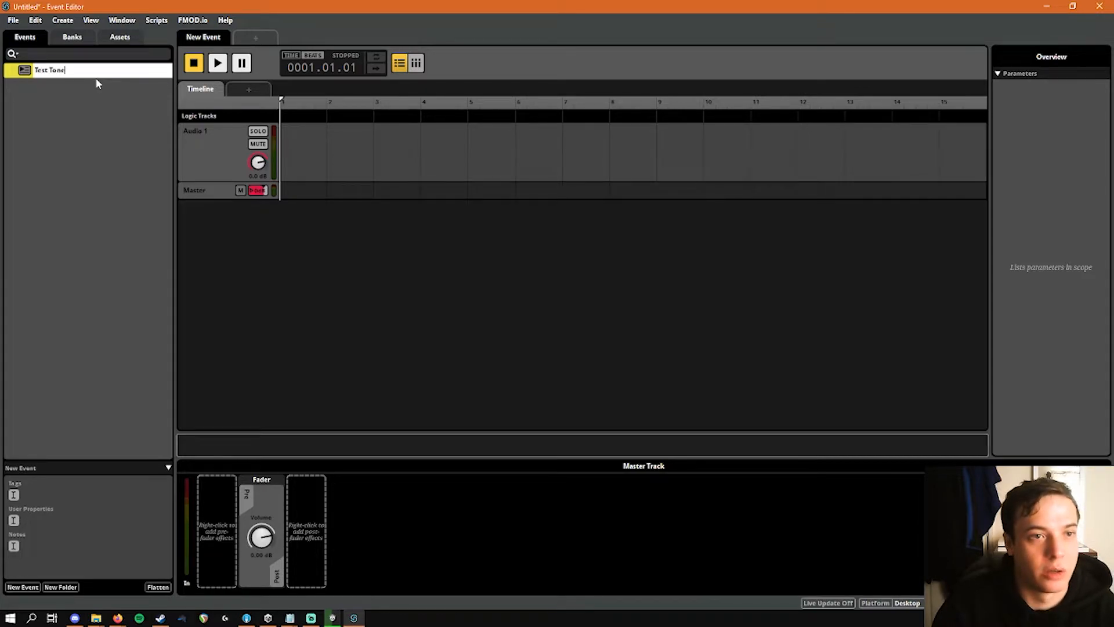
{"action": "key", "text": "Return"}
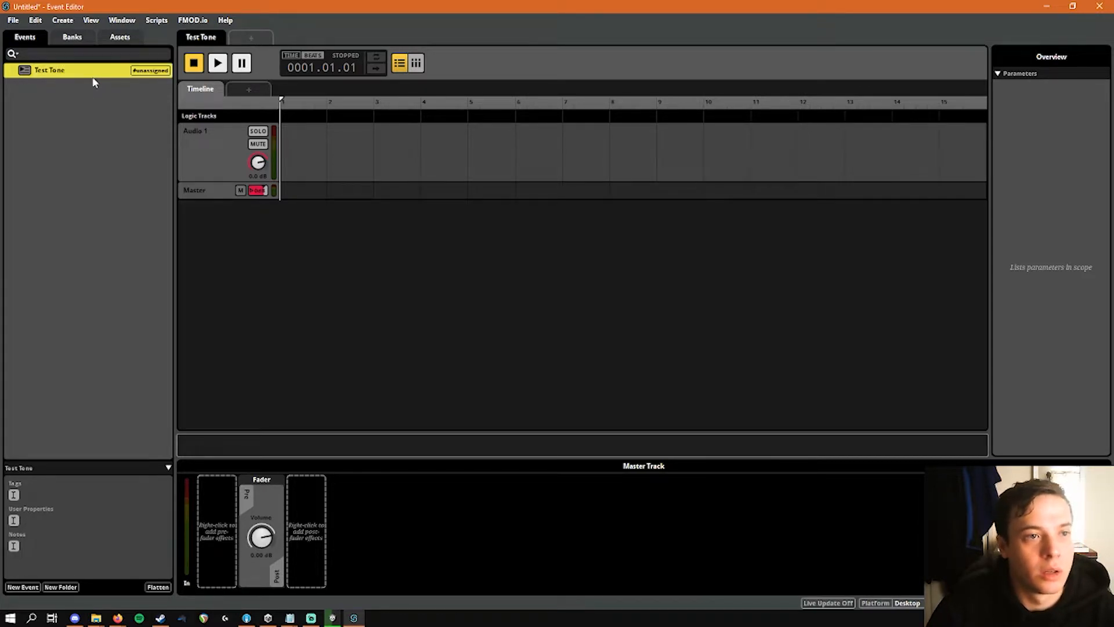
- Assign the Test Tone event to a bank
{"action": "right_click", "coordinate": [94, 75]}
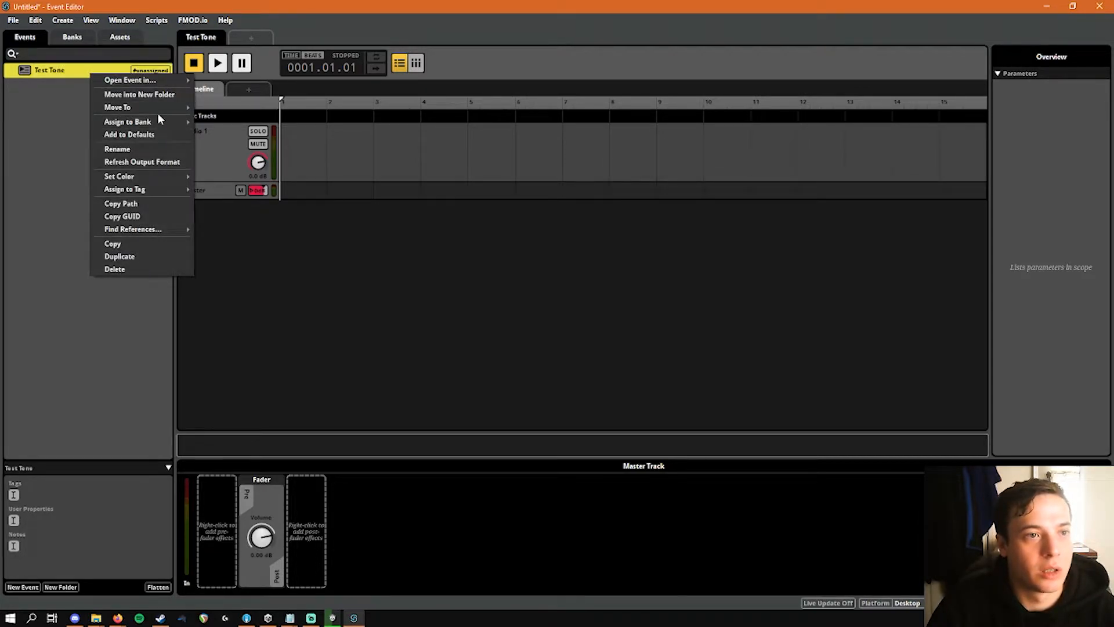
{"action": "mouse_move", "coordinate": [156, 122]}
{"action": "mouse_move", "coordinate": [220, 122]}
{"action": "left_click", "coordinate": [301, 148]}
{"action": "left_click", "coordinate": [310, 147]}
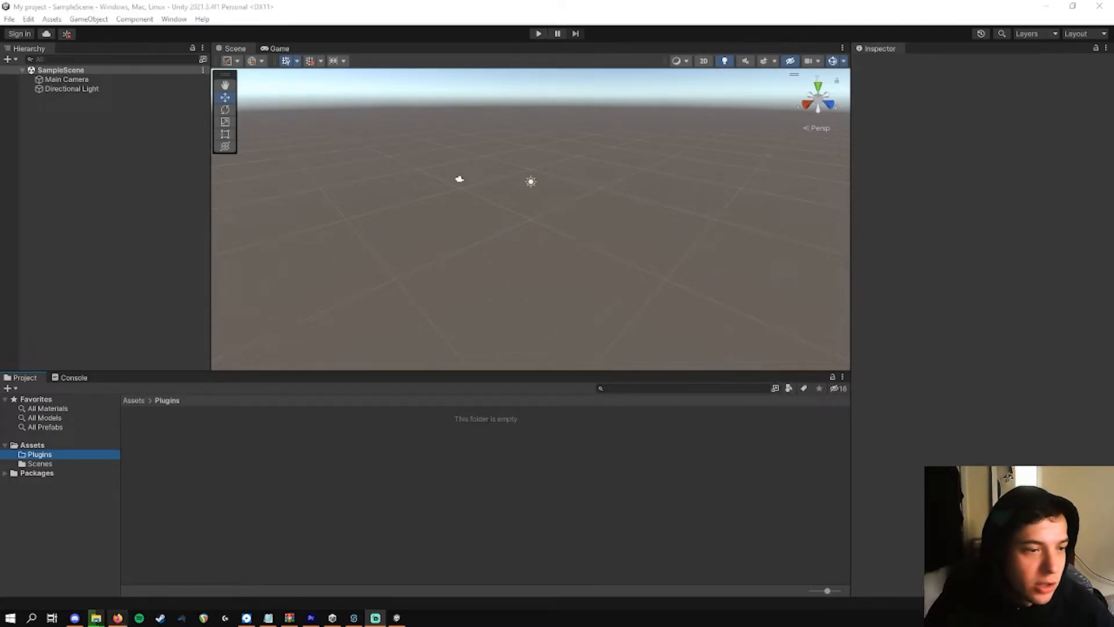
- Import all contents of fmodstudio20207.unitypackage from the fmod folder into the Unity project's Plugins folder
{"action": "mouse_move", "coordinate": [96, 617]}
{"action": "left_click", "coordinate": [376, 545]}
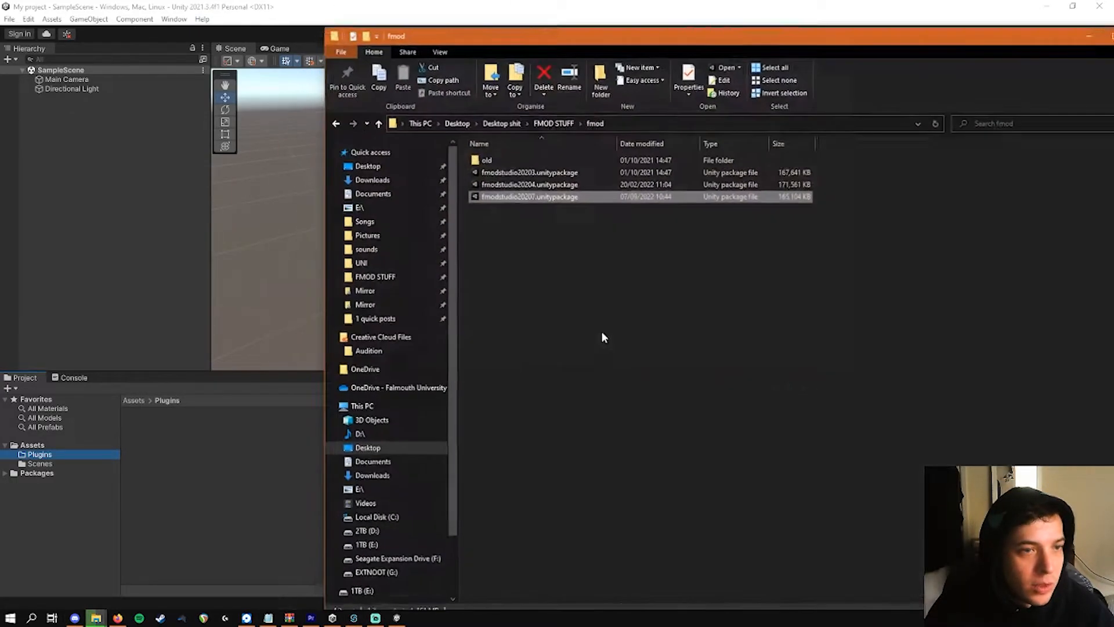
{"action": "left_click_drag", "start_coordinate": [551, 200], "coordinate": [59, 456]}
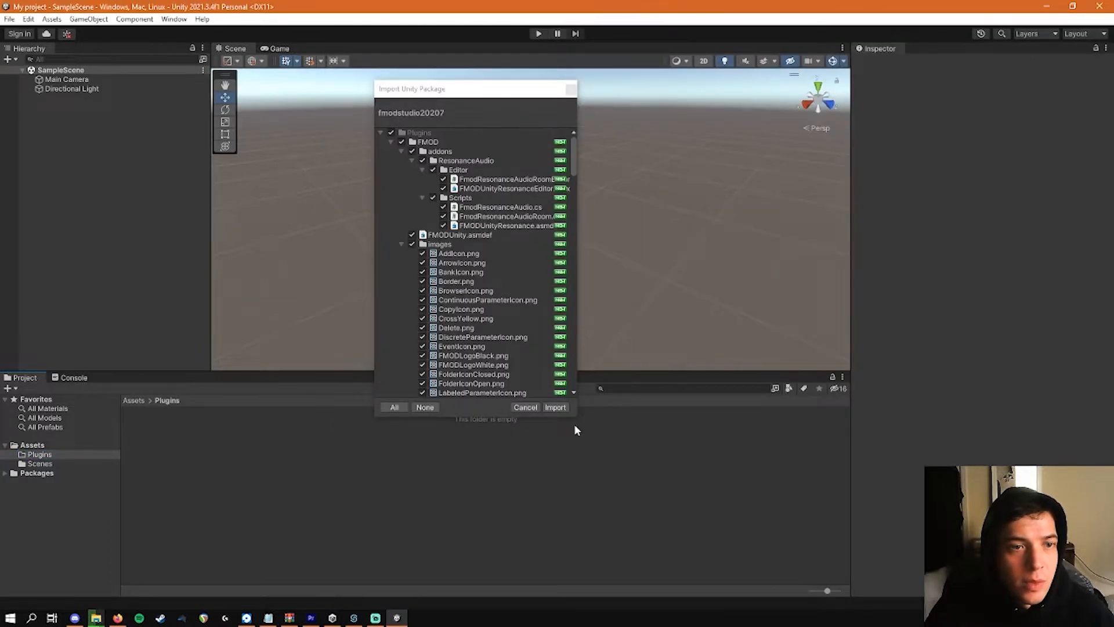
{"action": "scroll", "coordinate": [517, 271], "scroll_direction": "down", "scroll_amount": 5}
{"action": "left_click_drag", "start_coordinate": [576, 196], "coordinate": [572, 371]}
{"action": "left_click", "coordinate": [555, 407]}
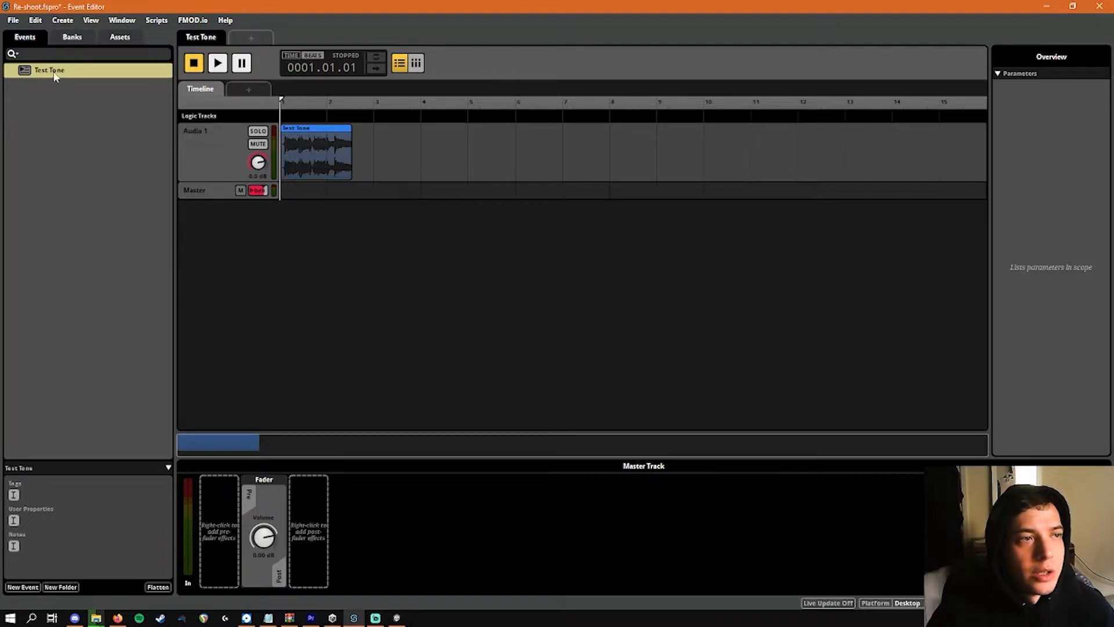
- In FMOD Studio, set the built banks output directory to the Unity project's "My project" folder and save the project
{"action": "left_click", "coordinate": [35, 22]}
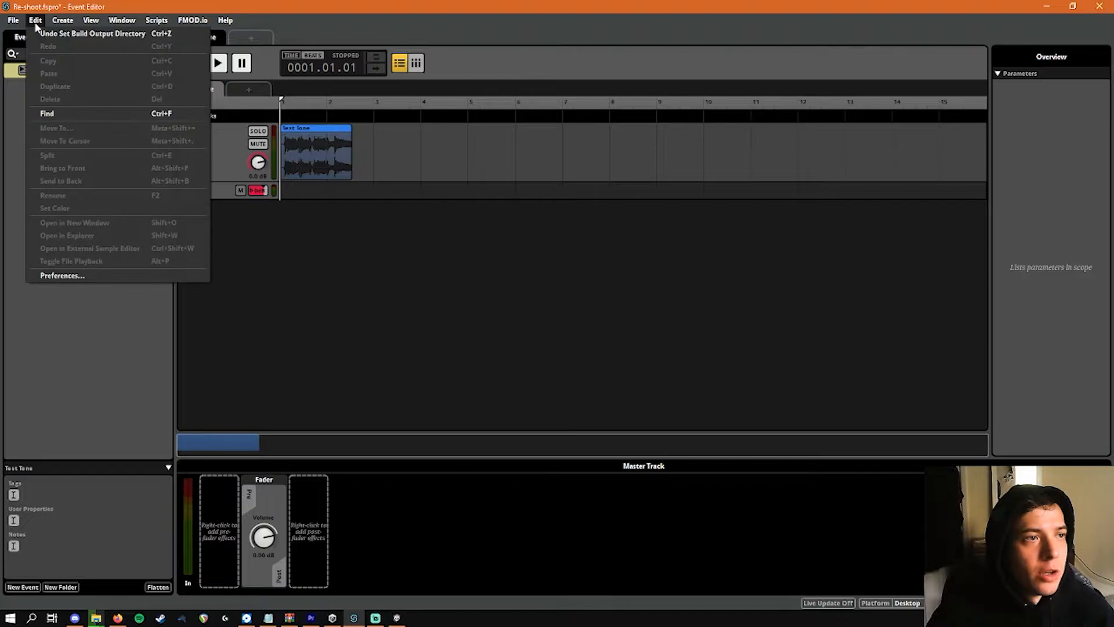
{"action": "left_click", "coordinate": [92, 271]}
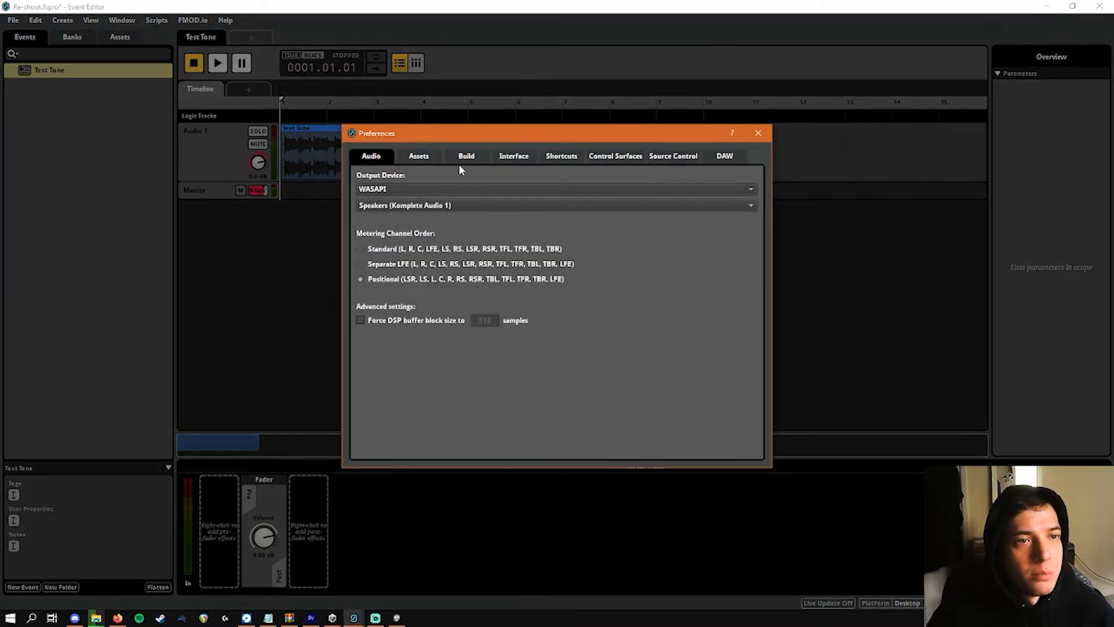
{"action": "left_click", "coordinate": [467, 157]}
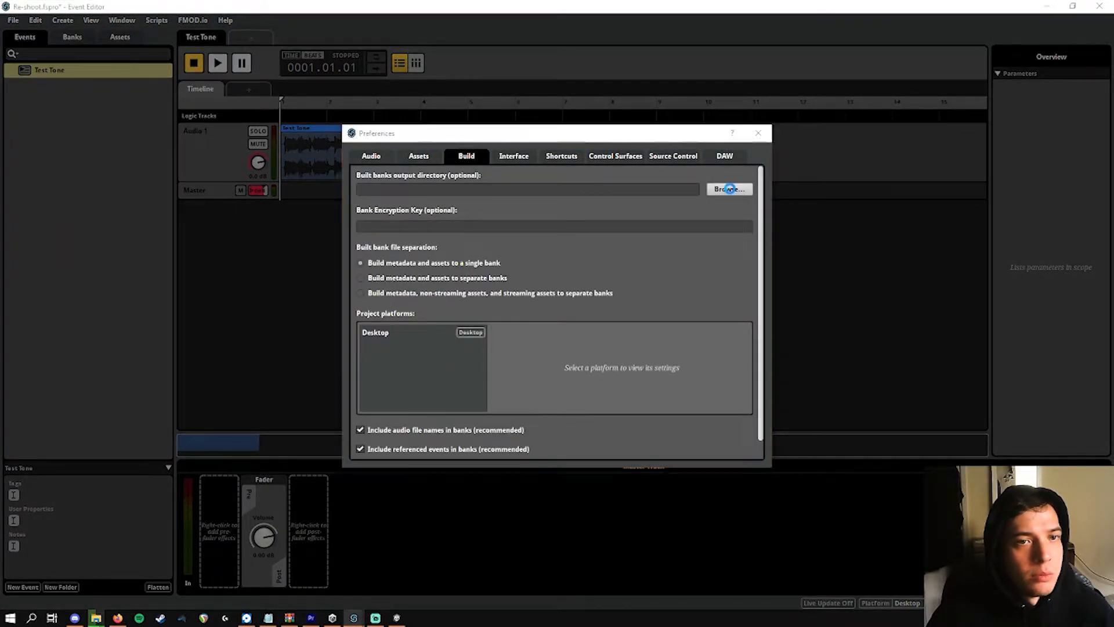
{"action": "left_click", "coordinate": [729, 190]}
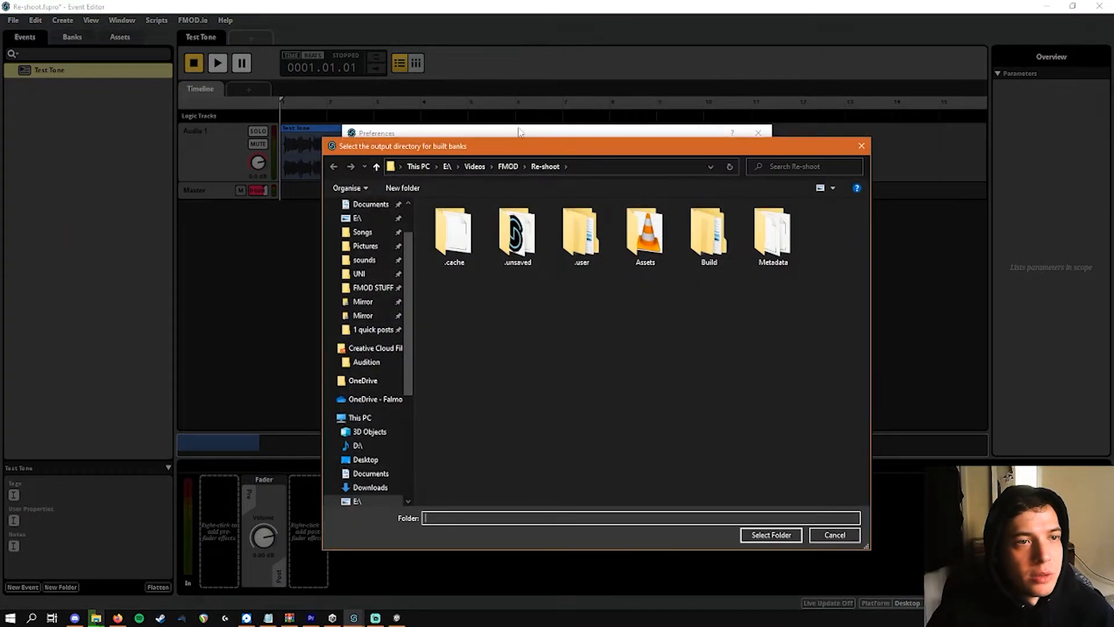
{"action": "left_click", "coordinate": [612, 168]}
{"action": "type", "text": "C:\\Users\\NOOT\\My project"}
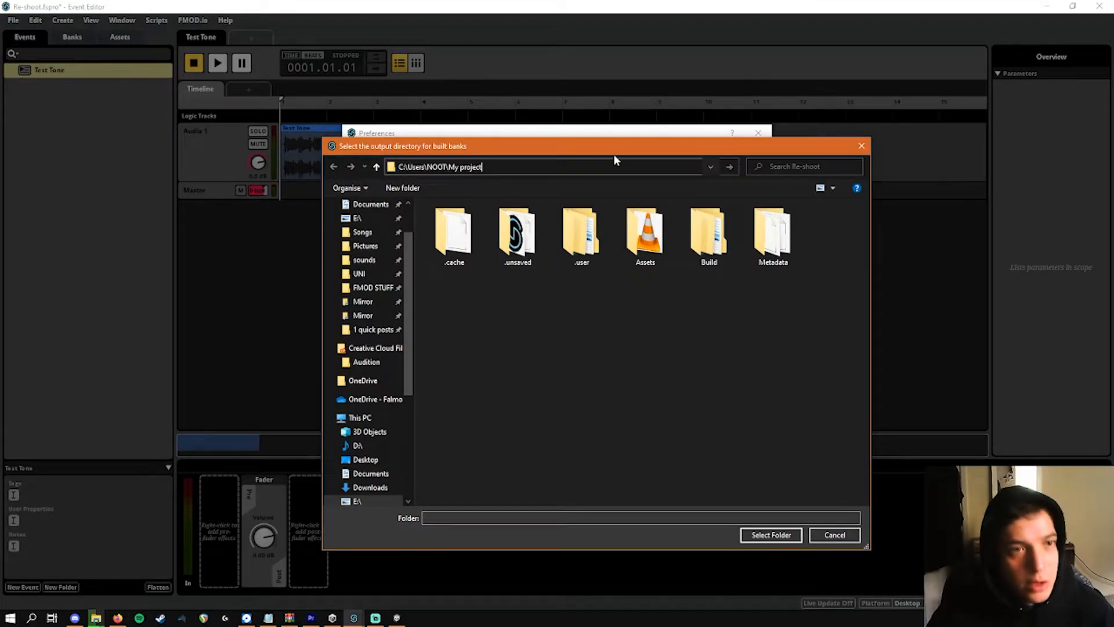
{"action": "key", "text": "Return"}
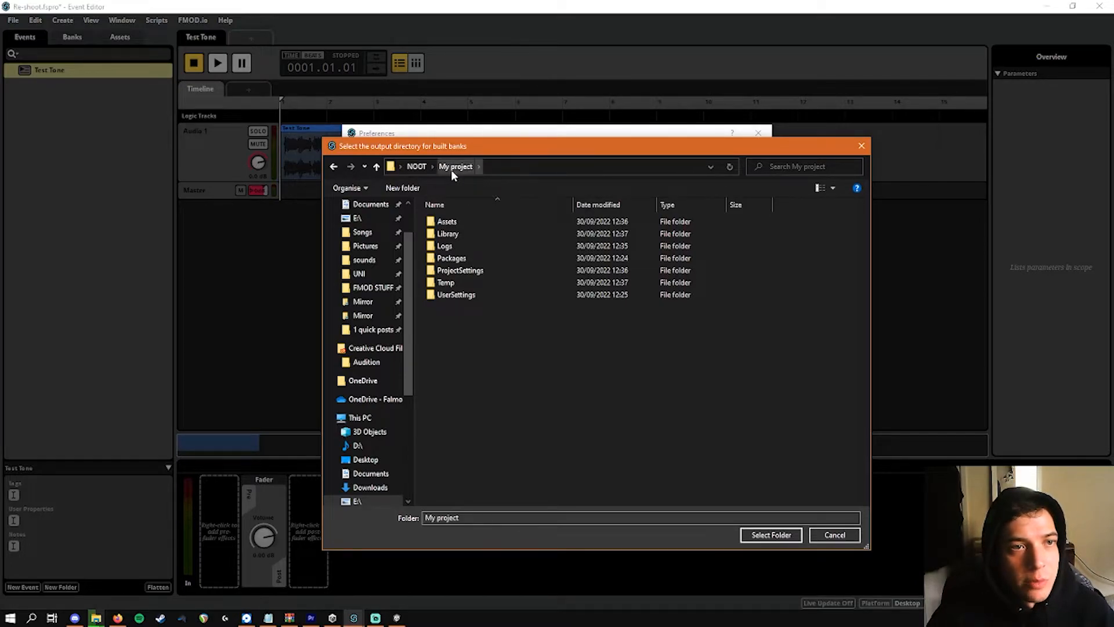
{"action": "left_click", "coordinate": [768, 536]}
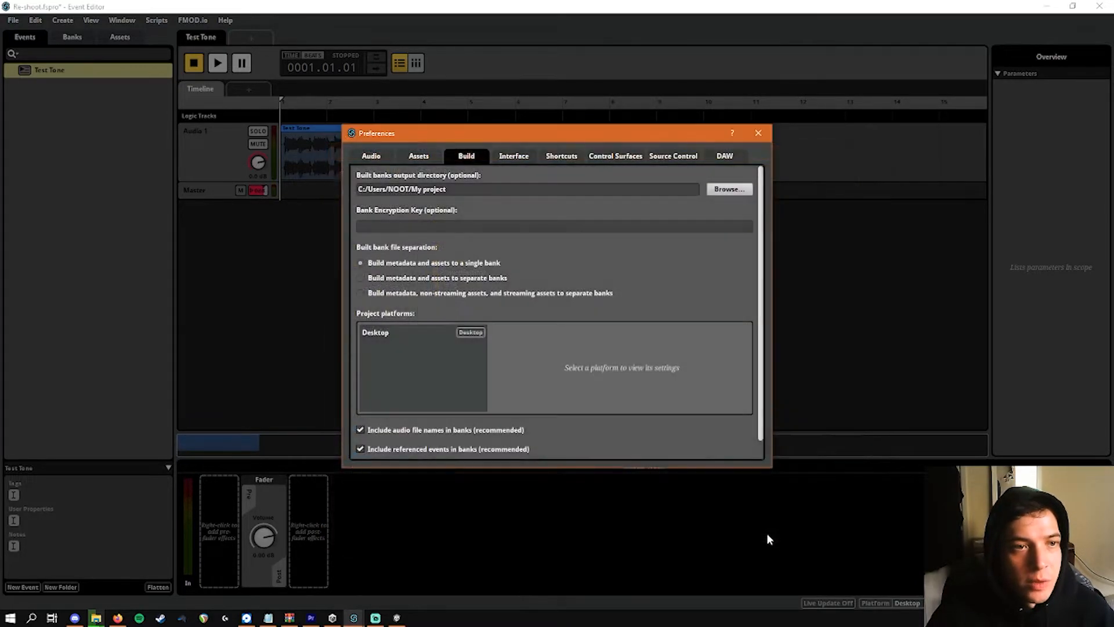
{"action": "left_click", "coordinate": [766, 138]}
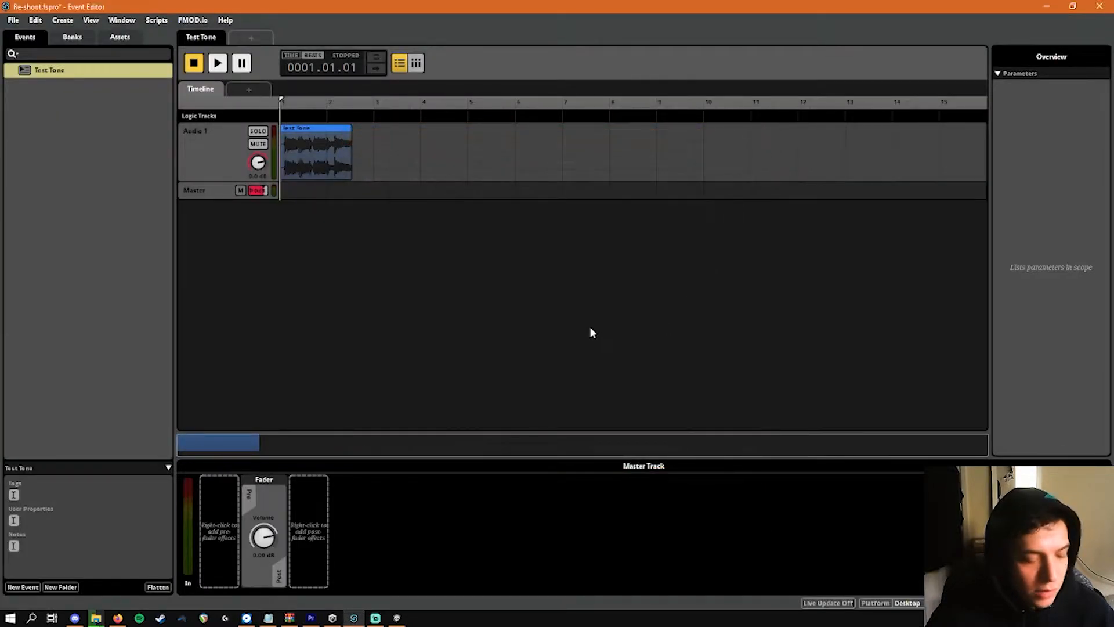
{"action": "key", "text": "ctrl+s"}
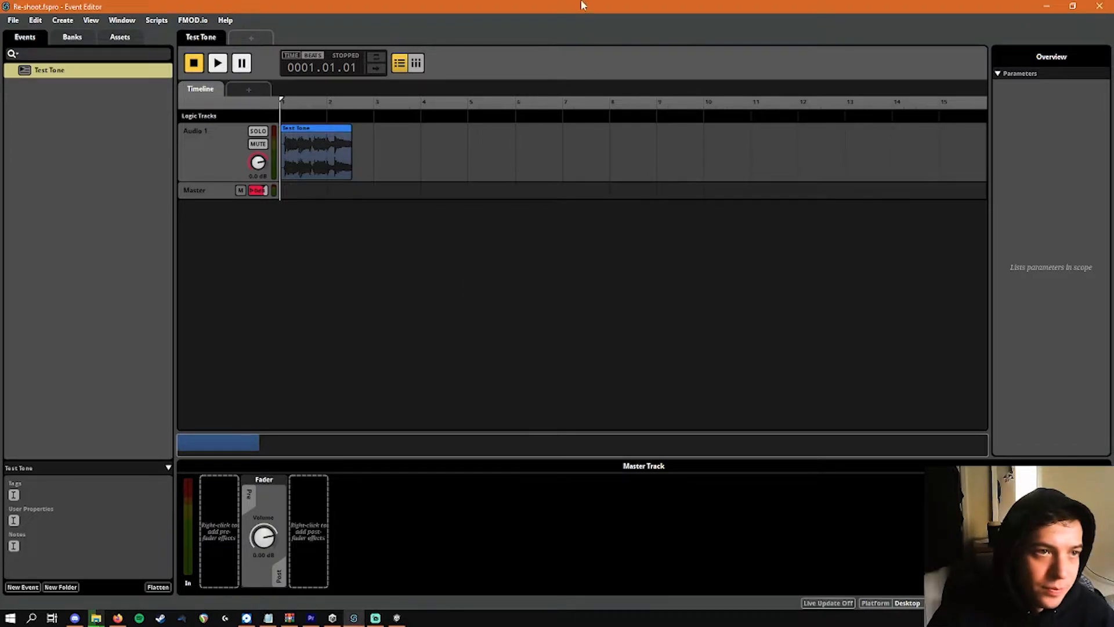
- Switch to Unity, continue the FMOD Setup Wizard past Updating and choose Single Platform Build as the linking method
{"action": "left_click", "coordinate": [397, 617]}
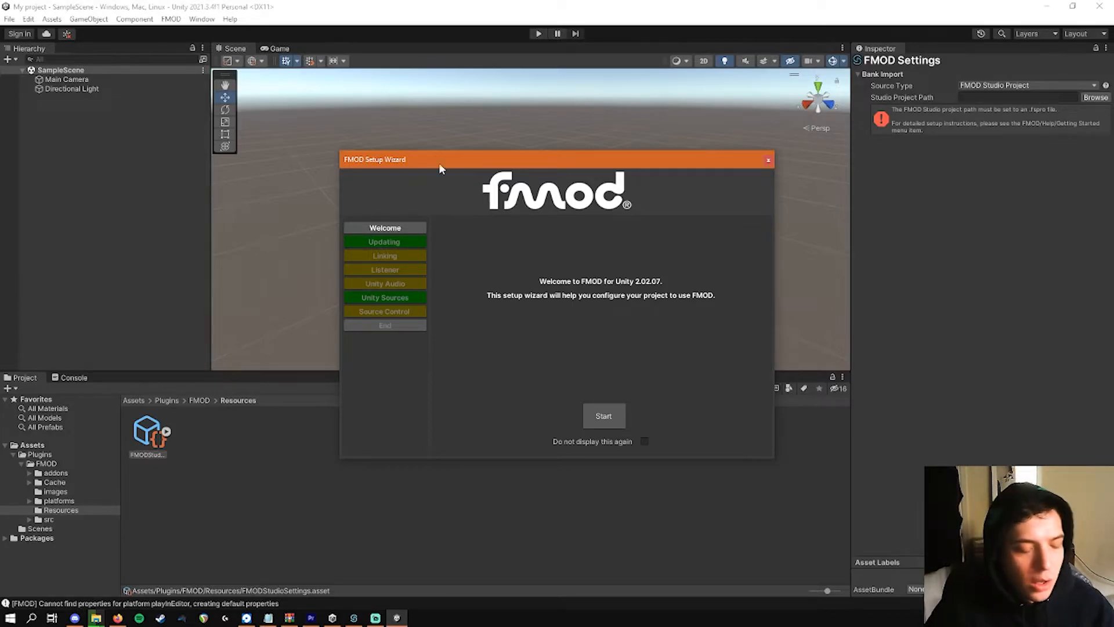
{"action": "left_click_drag", "start_coordinate": [505, 158], "coordinate": [497, 110]}
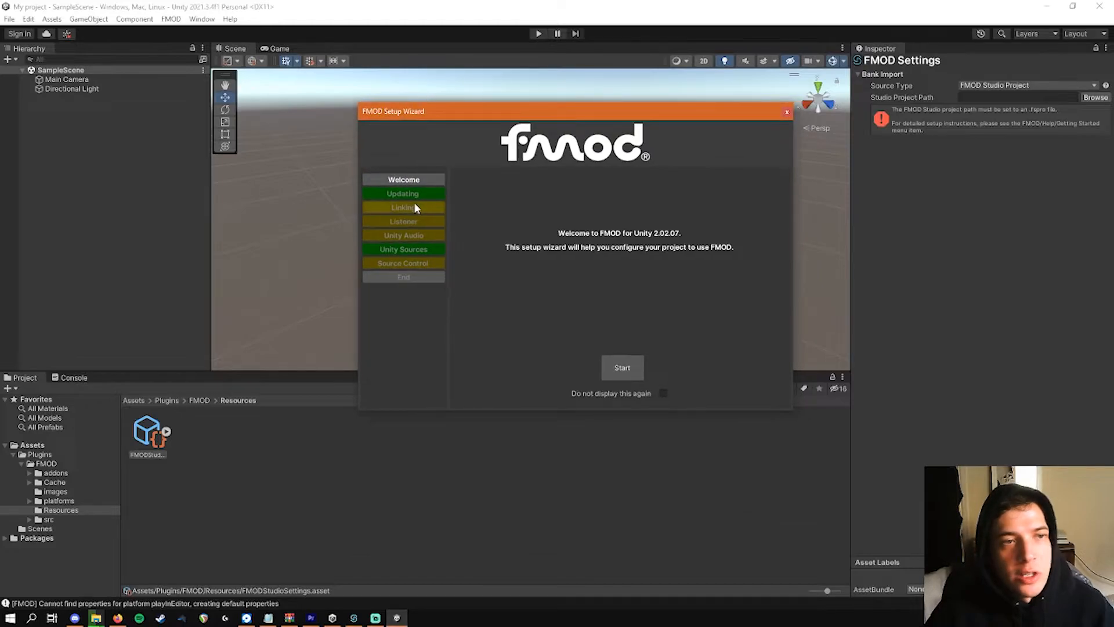
{"action": "left_click", "coordinate": [428, 193]}
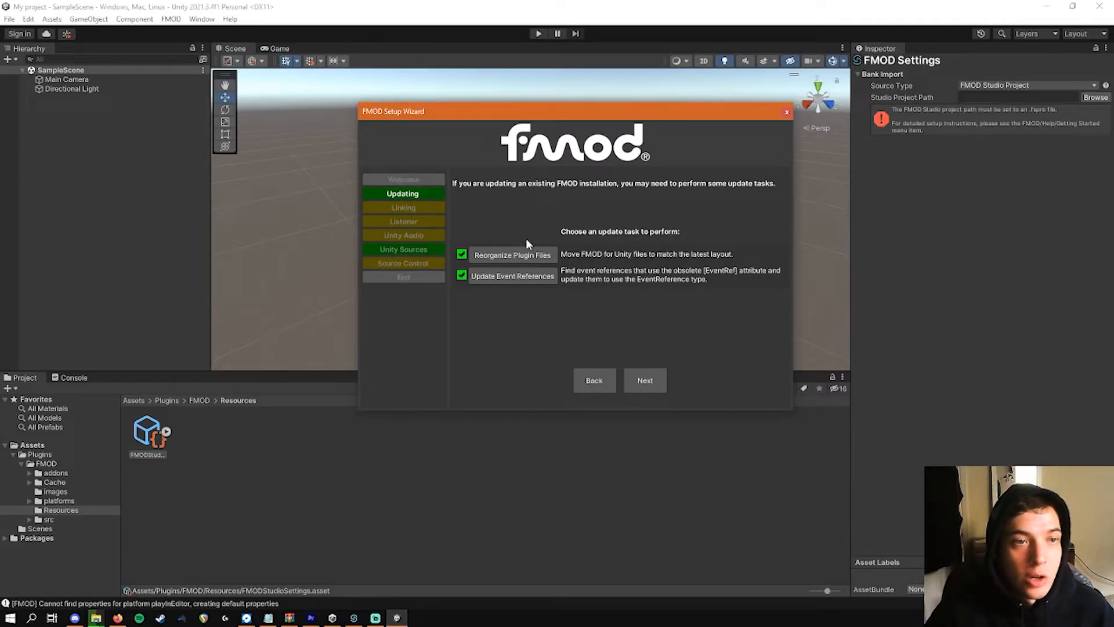
{"action": "left_click", "coordinate": [641, 377]}
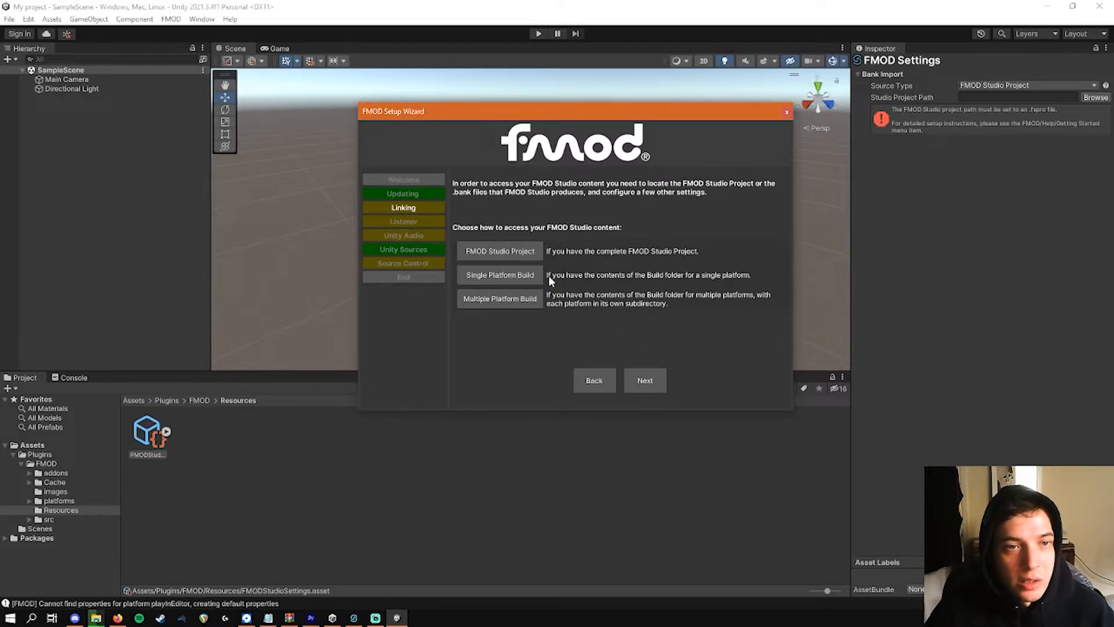
{"action": "left_click", "coordinate": [519, 281]}
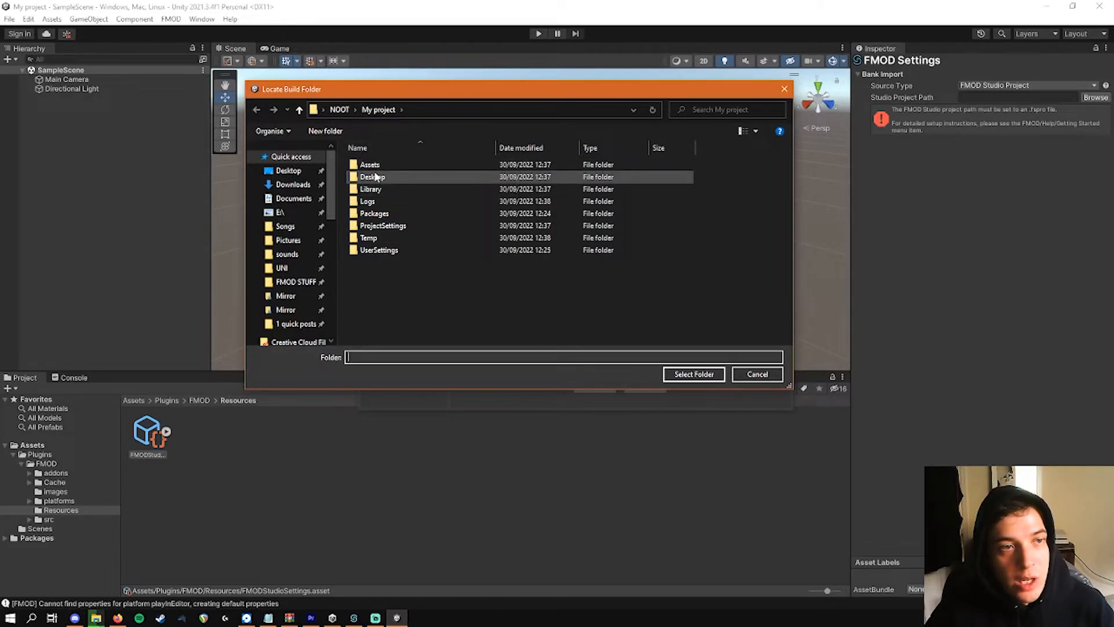
- Check the built banks output directory in FMOD Studio's build preferences
{"action": "left_click", "coordinate": [354, 618]}
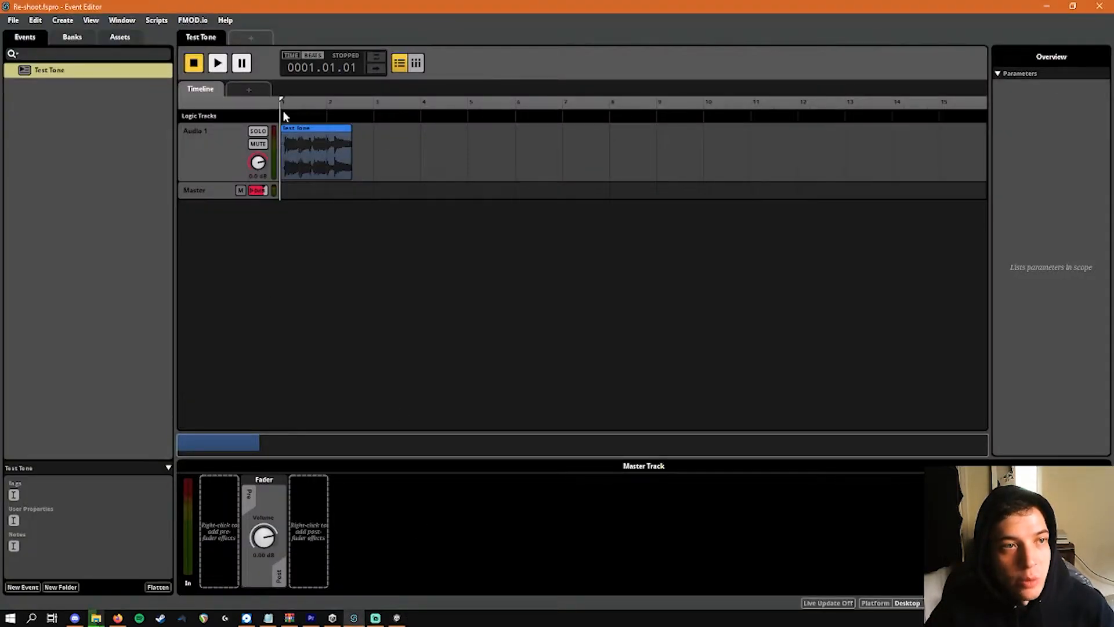
{"action": "left_click", "coordinate": [36, 20]}
{"action": "left_click", "coordinate": [80, 287]}
{"action": "left_click", "coordinate": [45, 20]}
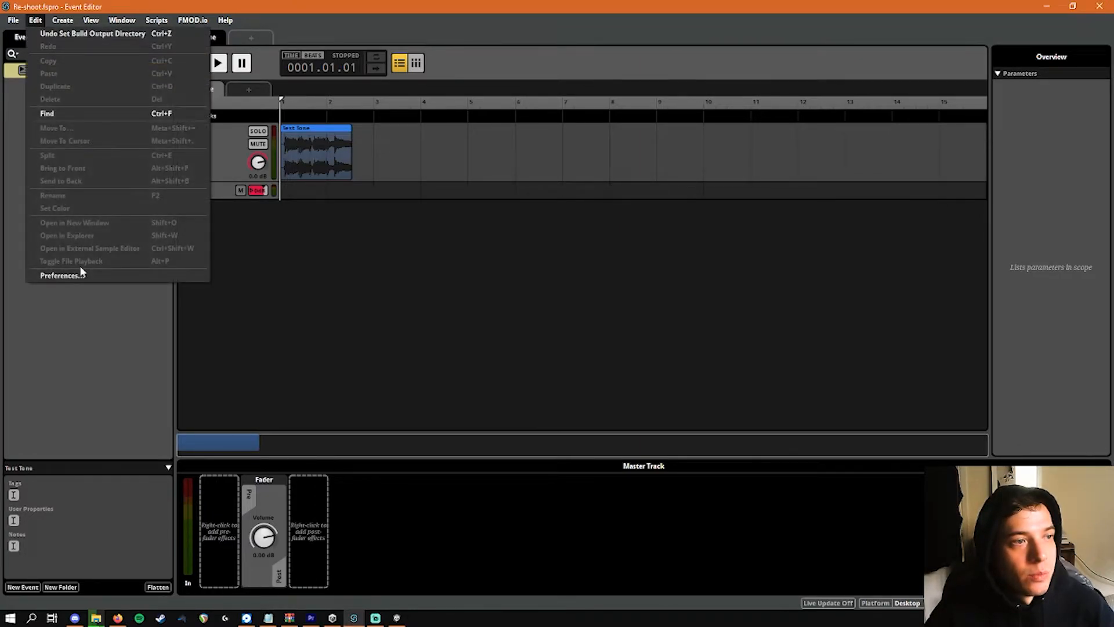
{"action": "left_click", "coordinate": [82, 276]}
{"action": "left_click", "coordinate": [467, 157]}
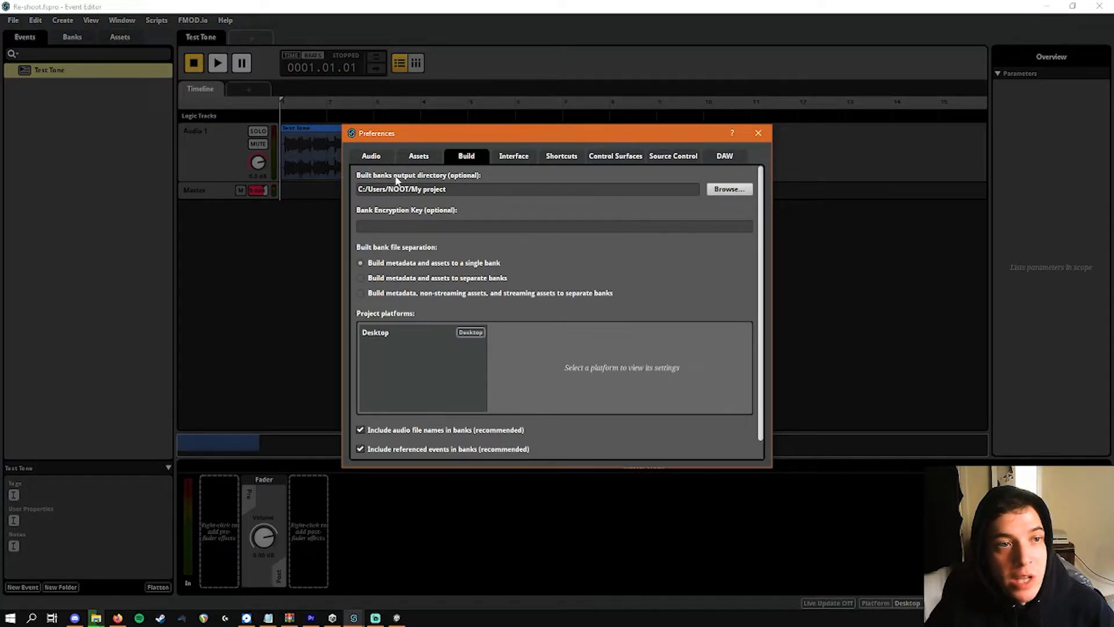
{"action": "left_click", "coordinate": [765, 137]}
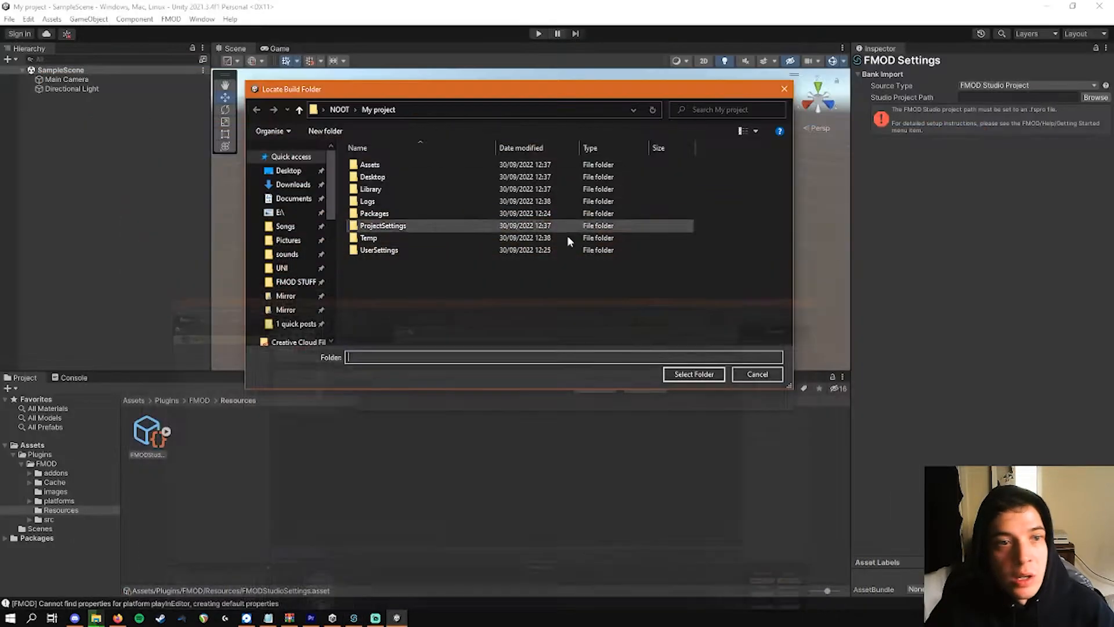
- Try to select the "My project" folder as Unity's single platform build folder
{"action": "left_click", "coordinate": [383, 176]}
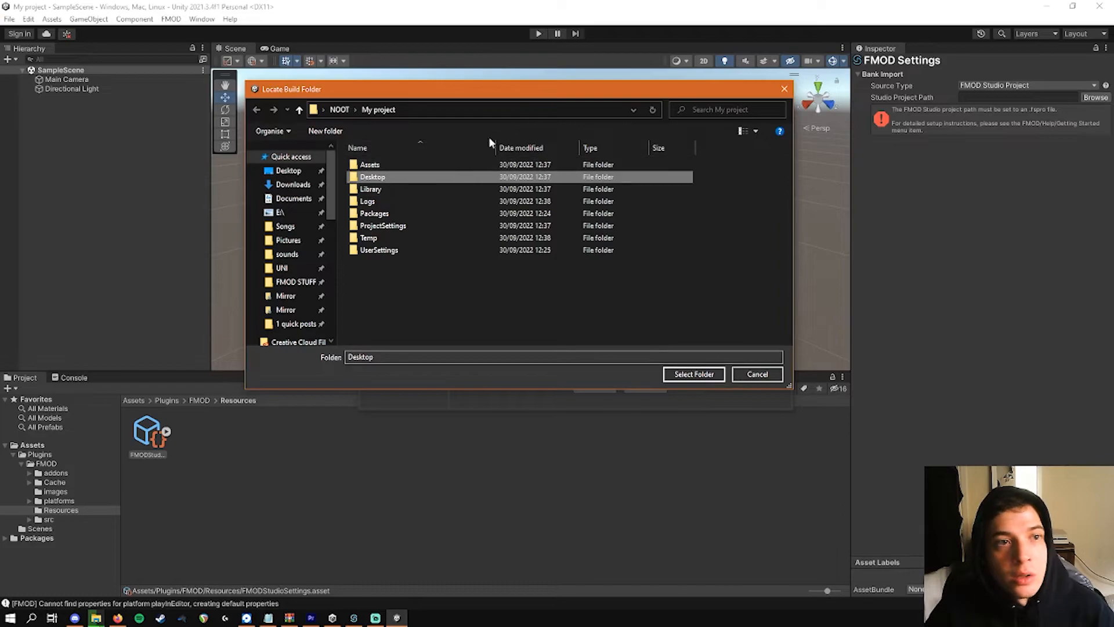
{"action": "left_click", "coordinate": [426, 300]}
{"action": "left_click", "coordinate": [371, 109]}
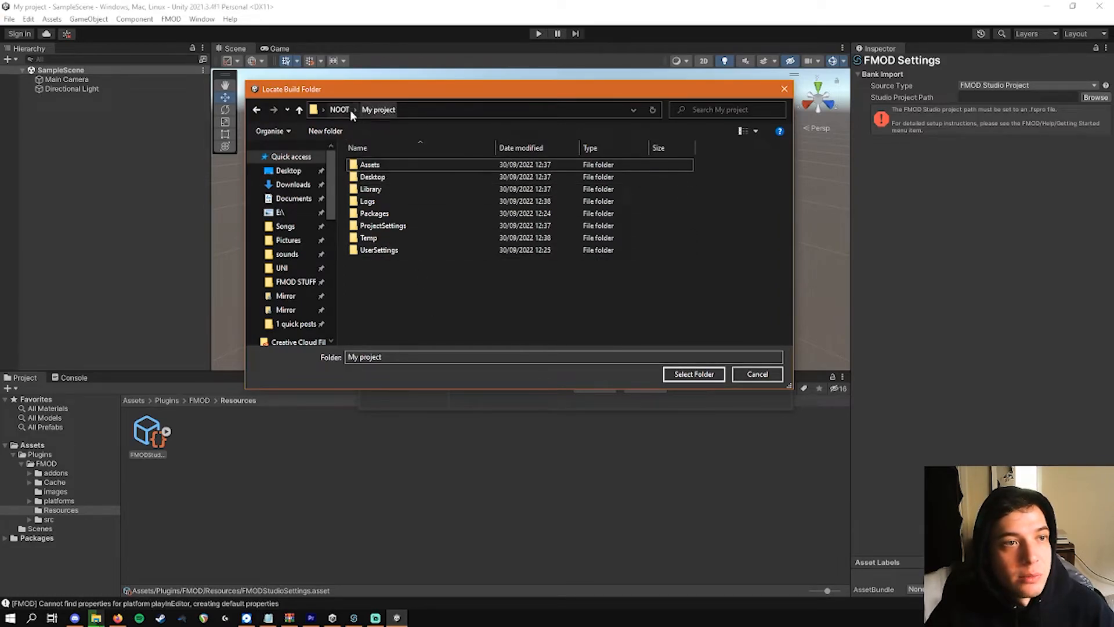
{"action": "left_click", "coordinate": [694, 374]}
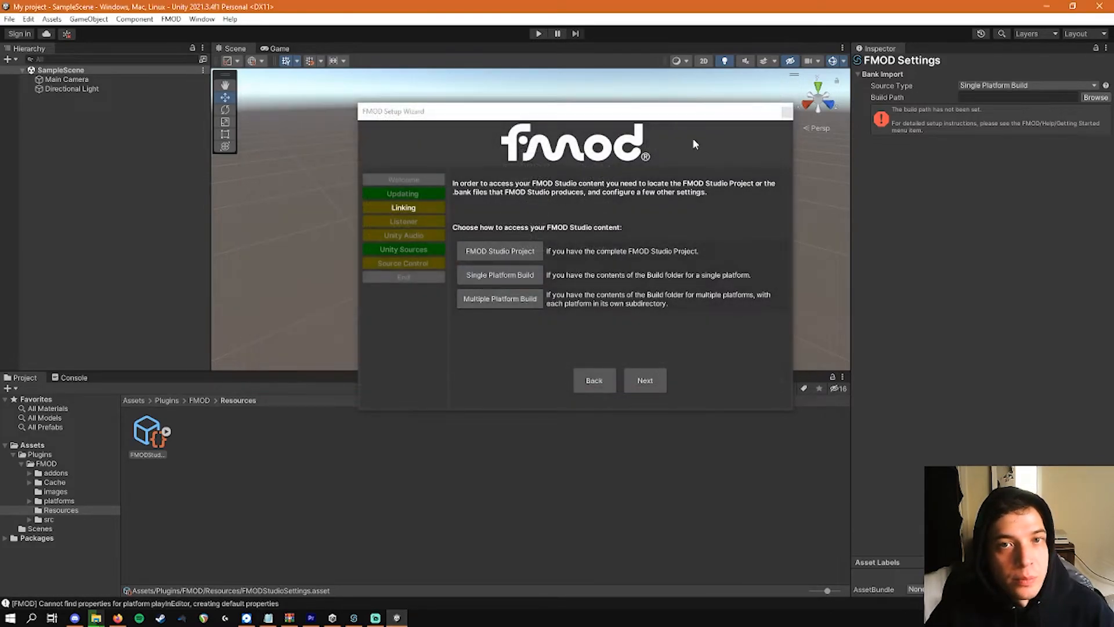
- Set the FMOD build path to the Desktop folder inside "My project" and complete the wizard's Linking page
{"action": "left_click", "coordinate": [1089, 98]}
{"action": "left_click", "coordinate": [376, 179]}
{"action": "left_click", "coordinate": [679, 369]}
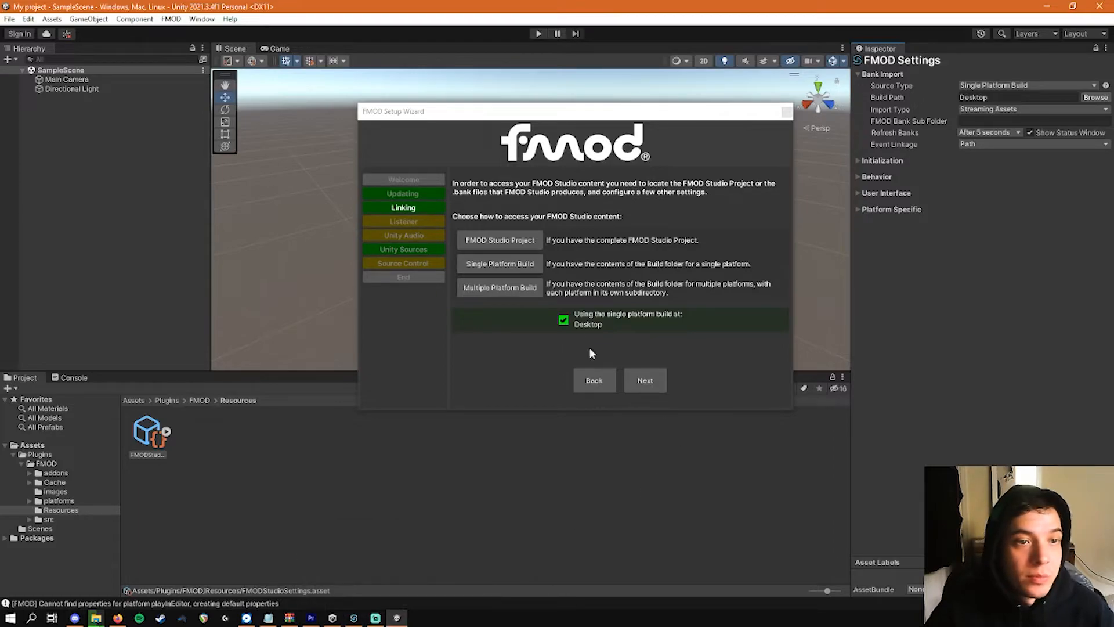
{"action": "left_click", "coordinate": [657, 382]}
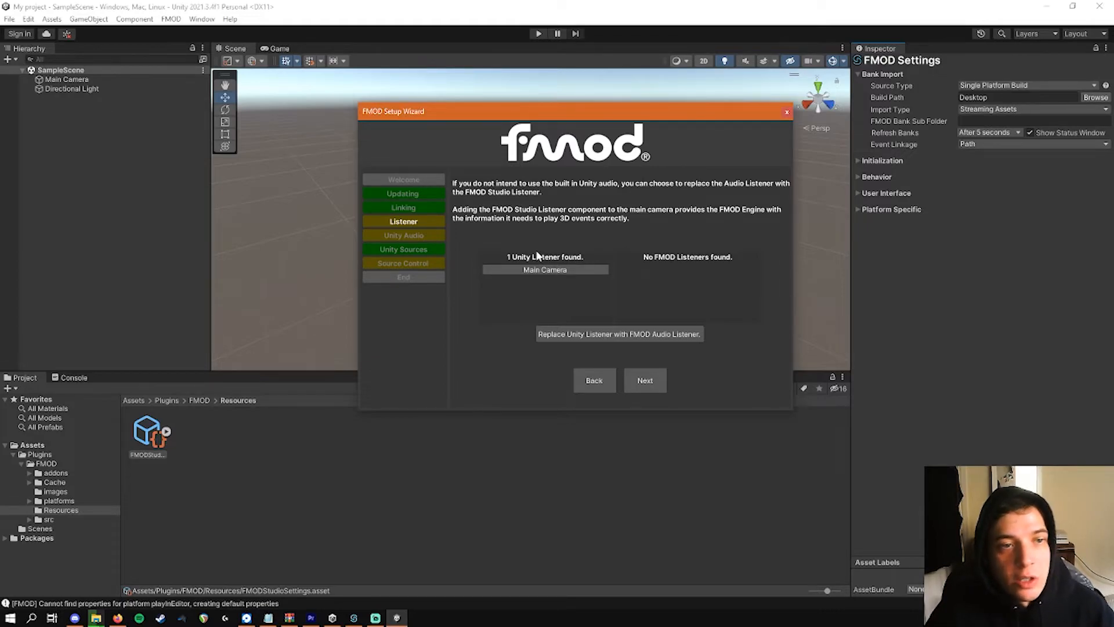
- Replace the Main Camera's Unity listener with the FMOD audio listener and disable Unity's built-in audio
{"action": "left_click", "coordinate": [611, 339]}
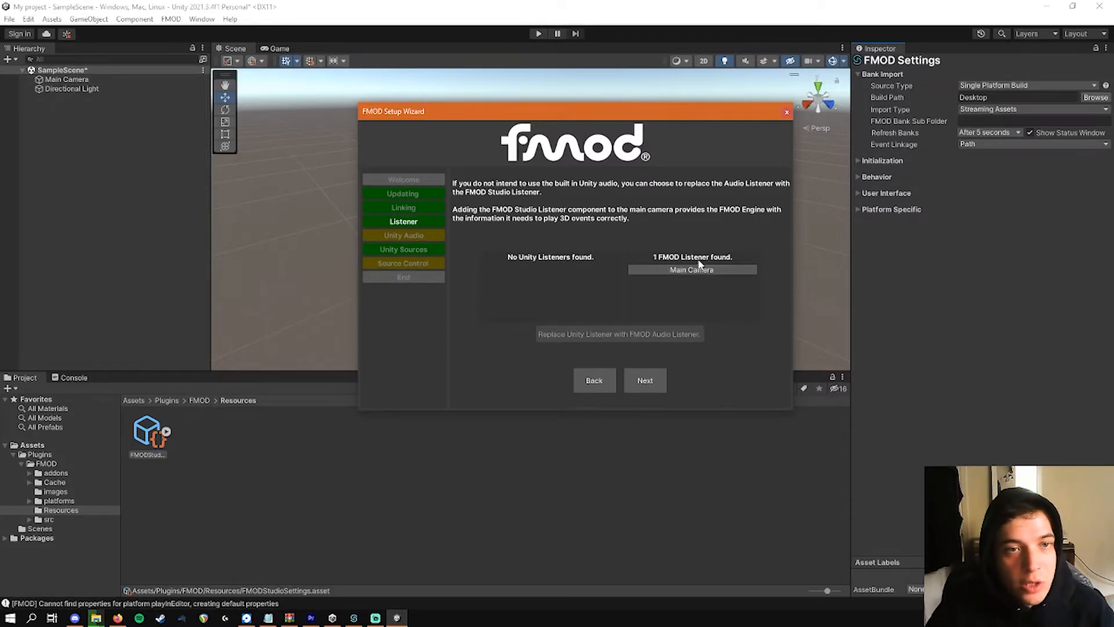
{"action": "left_click", "coordinate": [645, 380]}
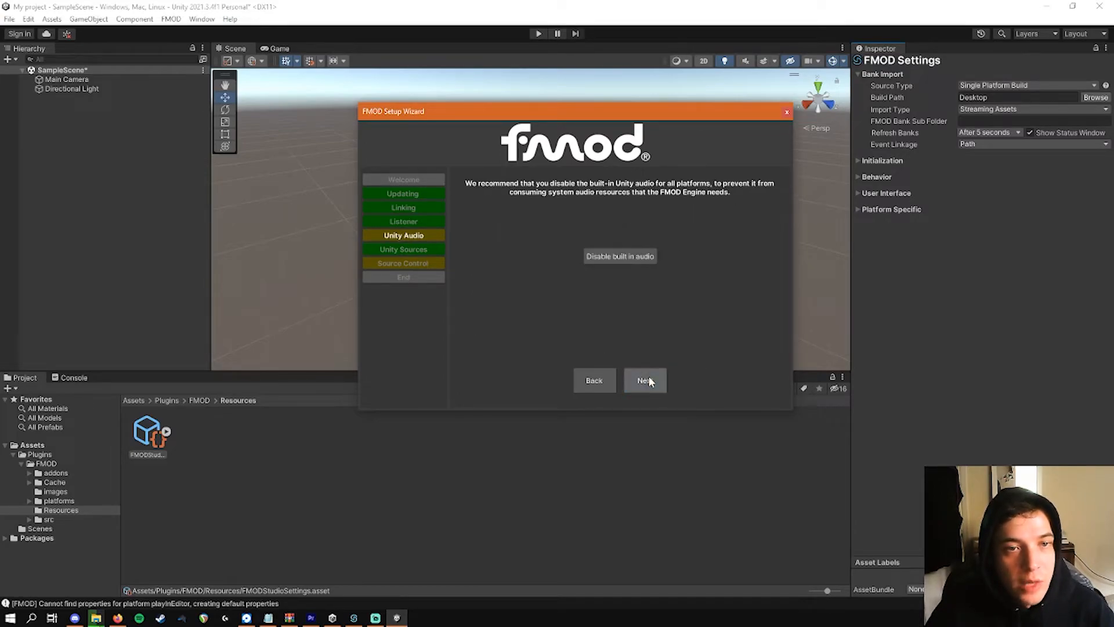
{"action": "left_click", "coordinate": [621, 259]}
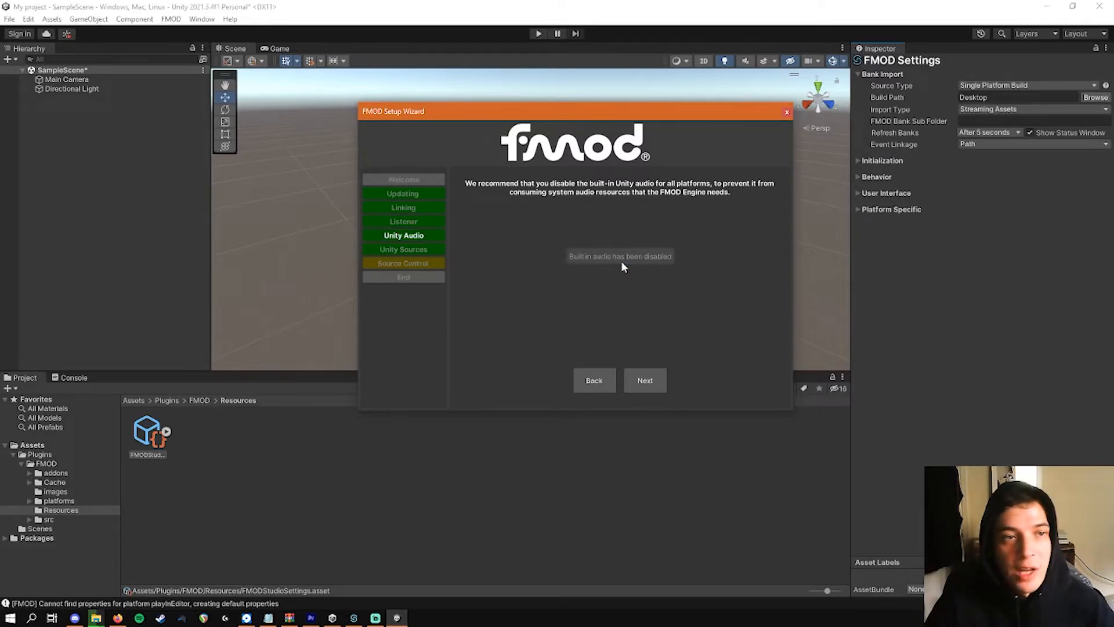
{"action": "left_click", "coordinate": [648, 387]}
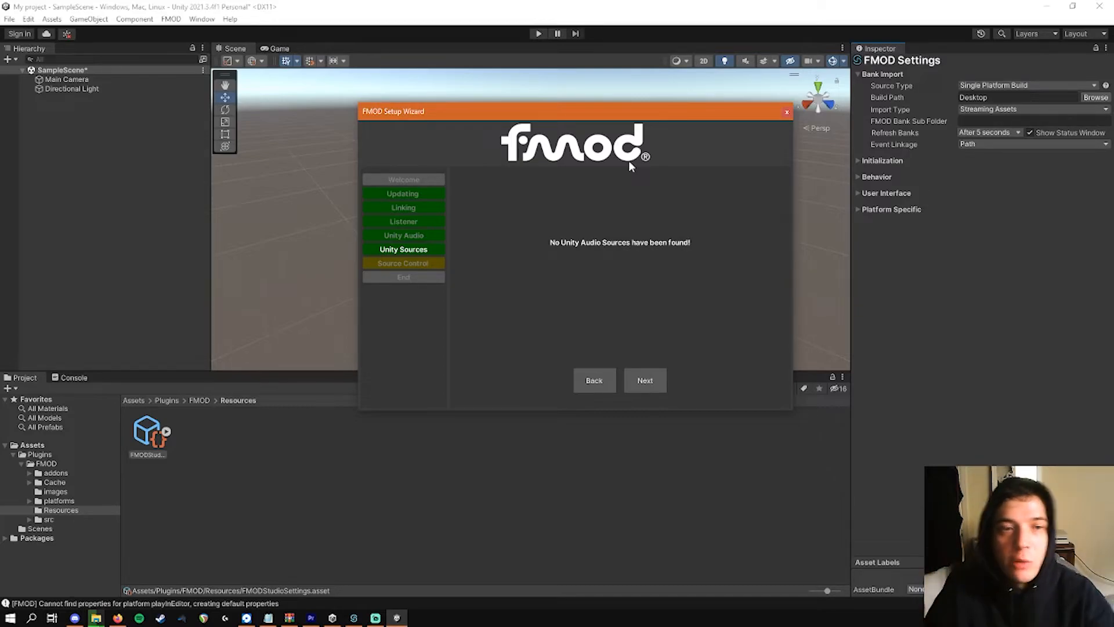
- Complete the wizard's Unity Sources and Source Control pages and close the FMOD Setup Wizard
{"action": "left_click", "coordinate": [659, 378]}
{"action": "left_click", "coordinate": [654, 387]}
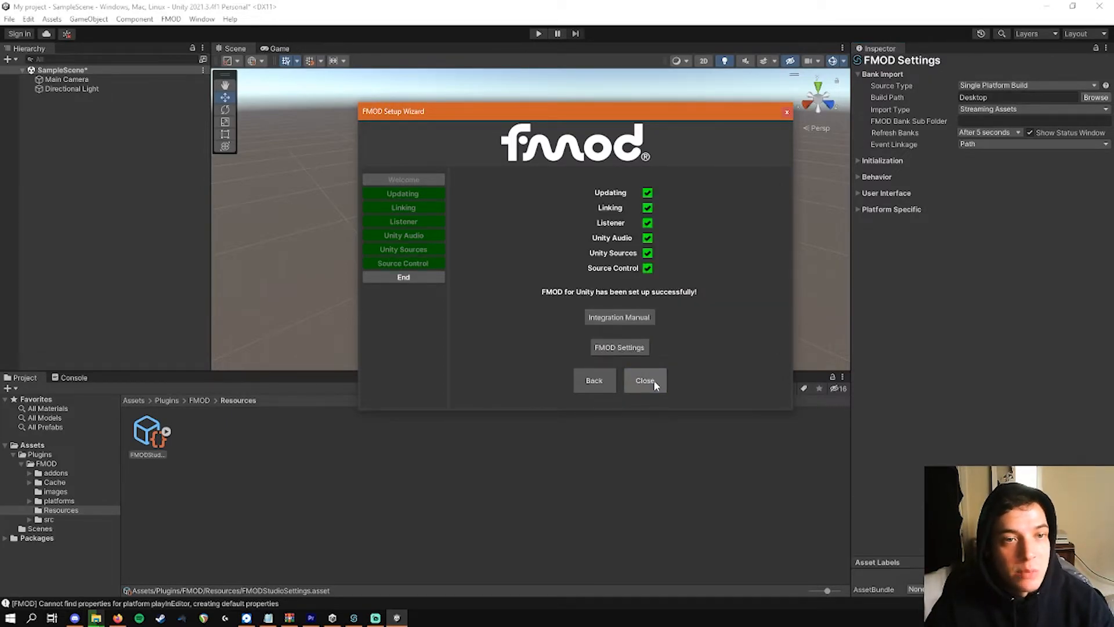
{"action": "left_click", "coordinate": [645, 381]}
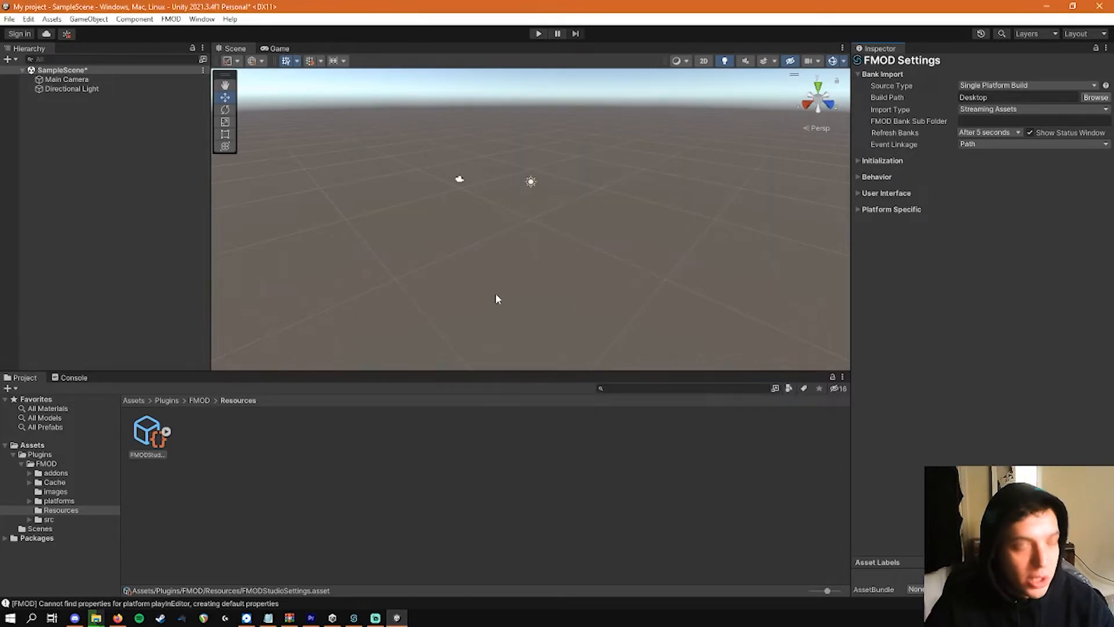
{"action": "left_click", "coordinate": [142, 181]}
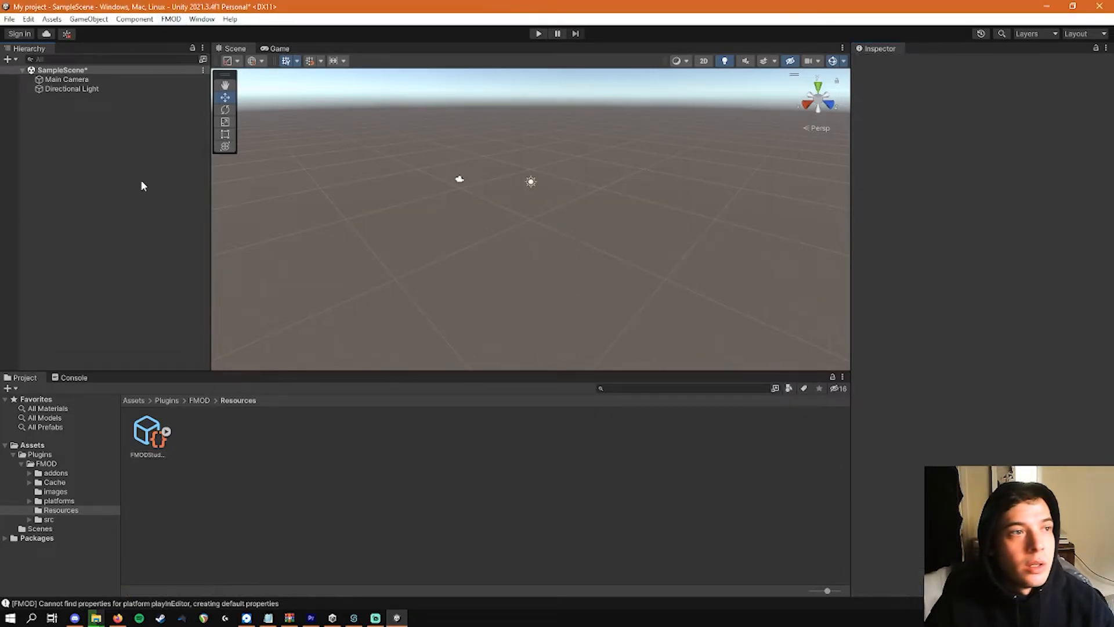
{"action": "left_click", "coordinate": [134, 21]}
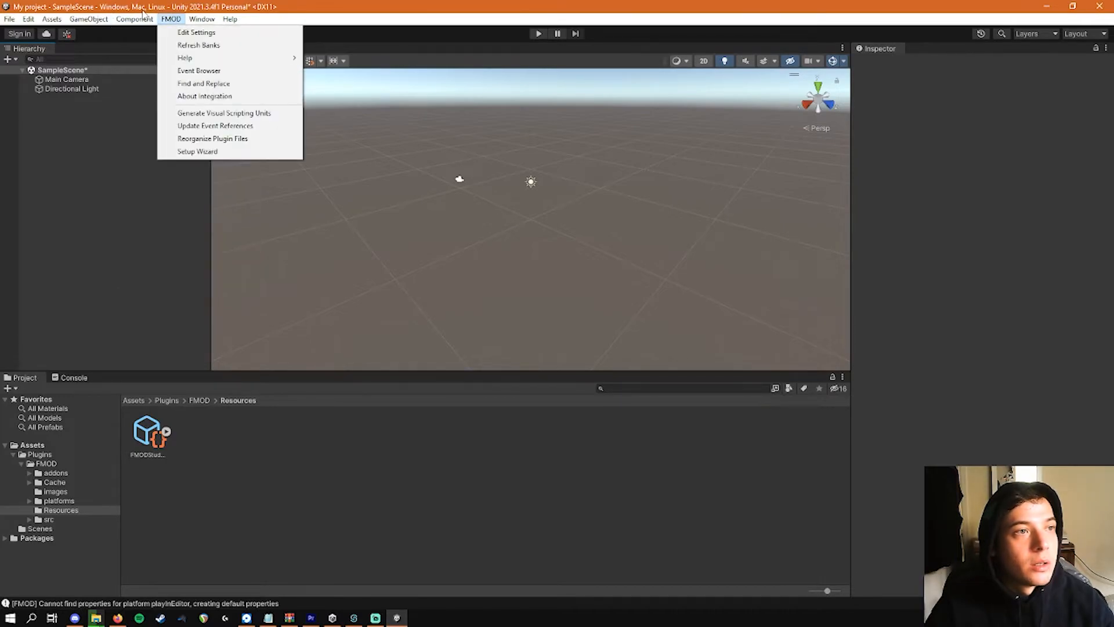
{"action": "mouse_move", "coordinate": [102, 22]}
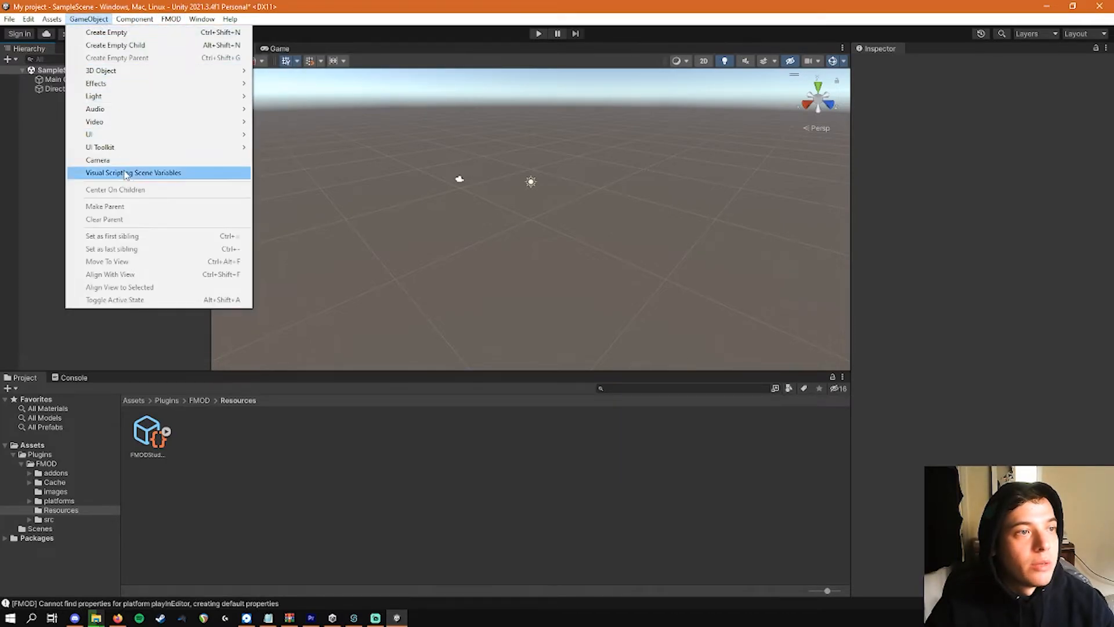
- Add a cube to the scene and name it "Sound Emitter"
{"action": "mouse_move", "coordinate": [116, 70]}
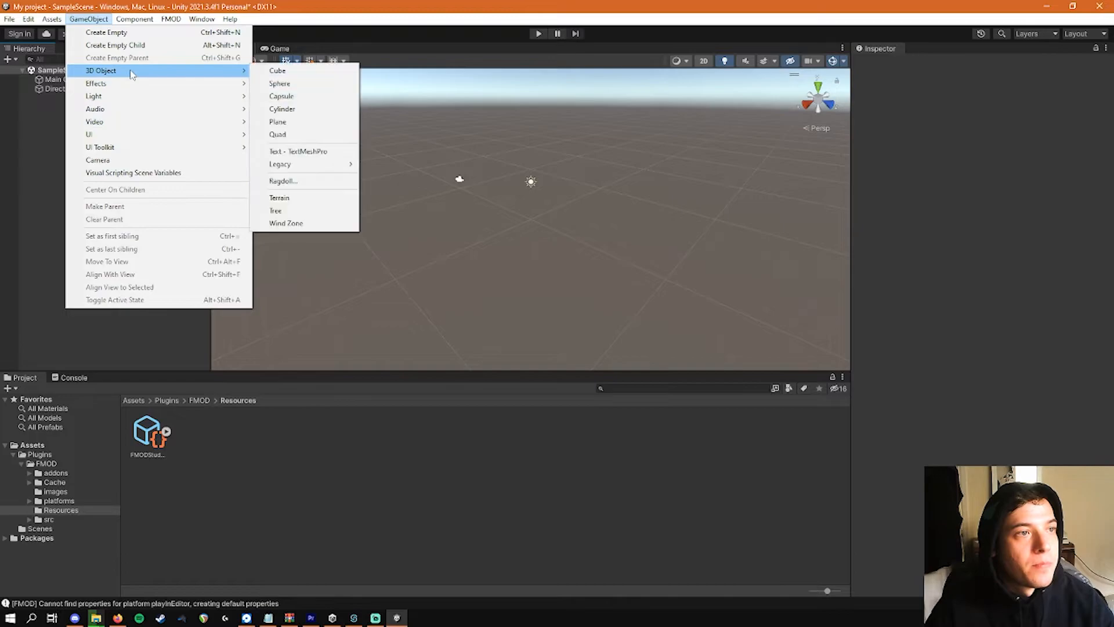
{"action": "left_click", "coordinate": [277, 71]}
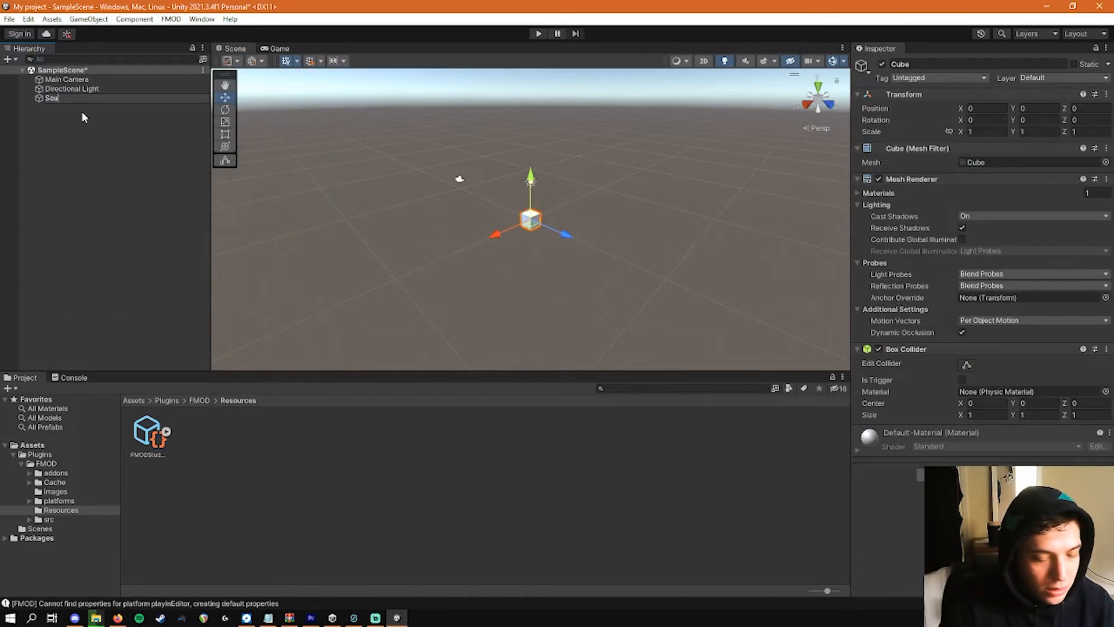
{"action": "type", "text": "Sound Emitter"}
{"action": "key", "text": "Return"}
- Check the Main Camera's FMOD listener and add an FMOD Studio Event Emitter component to the Sound Emitter cube
{"action": "left_click", "coordinate": [128, 81]}
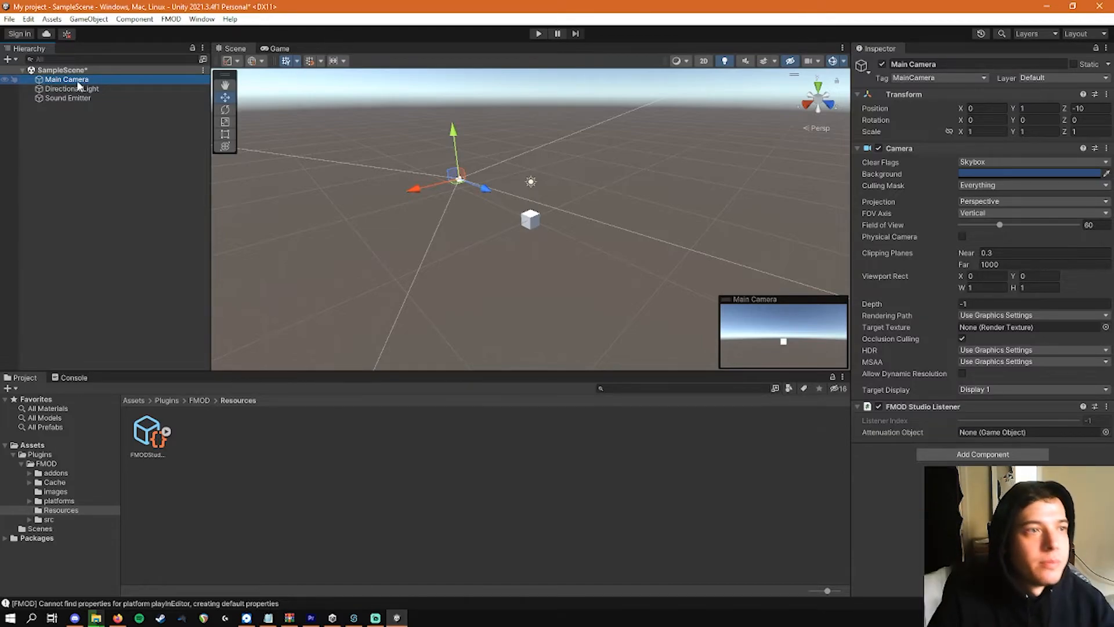
{"action": "left_click", "coordinate": [69, 97]}
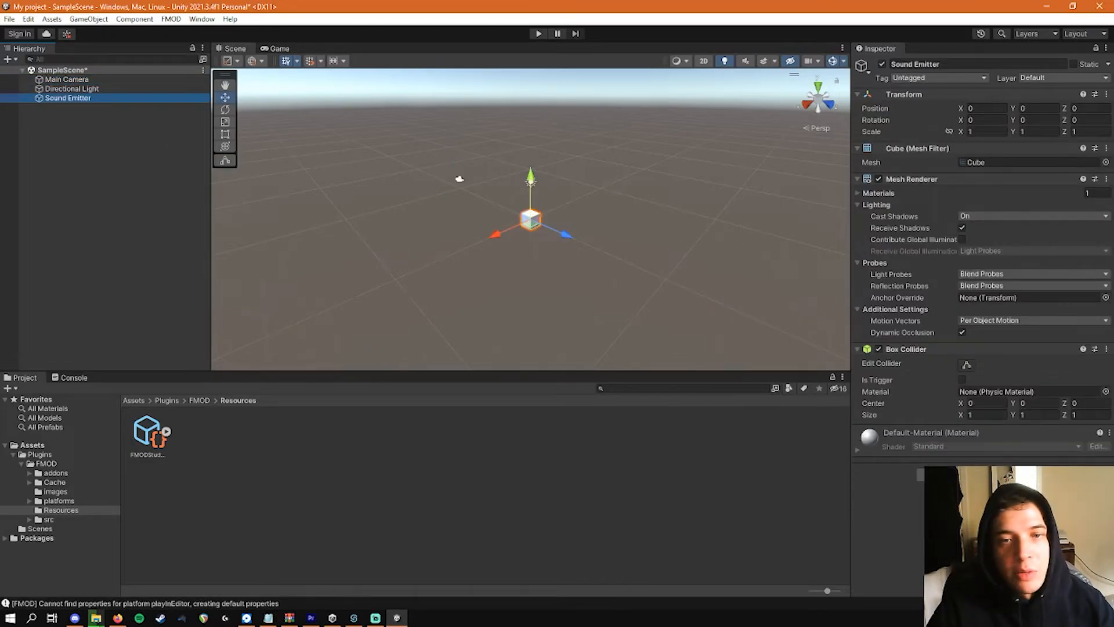
{"action": "left_click", "coordinate": [982, 475]}
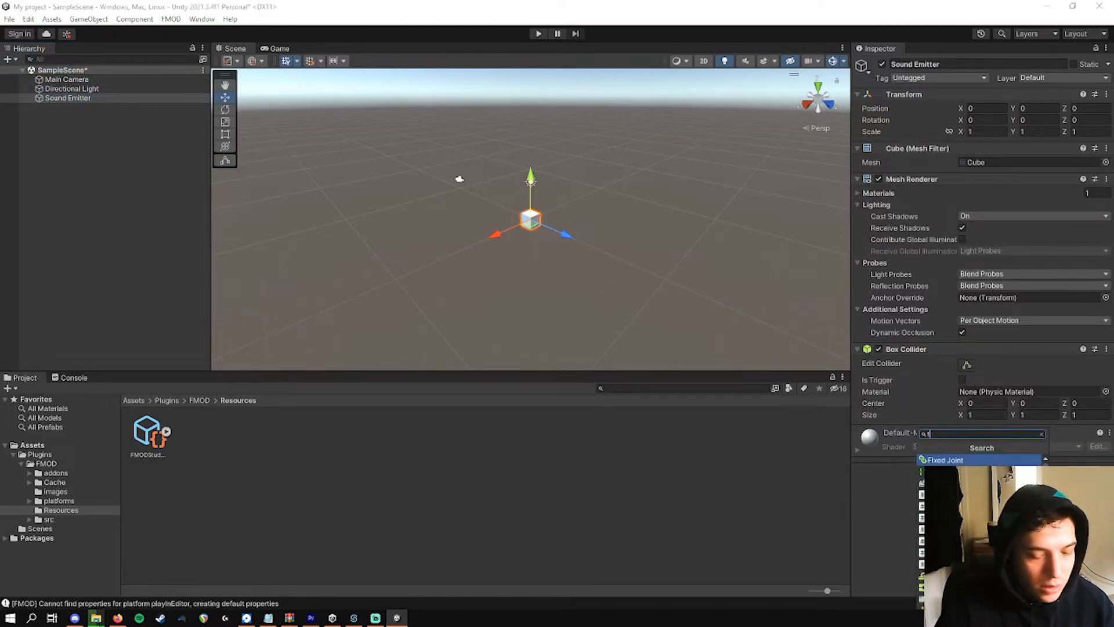
{"action": "key", "text": "Down"}
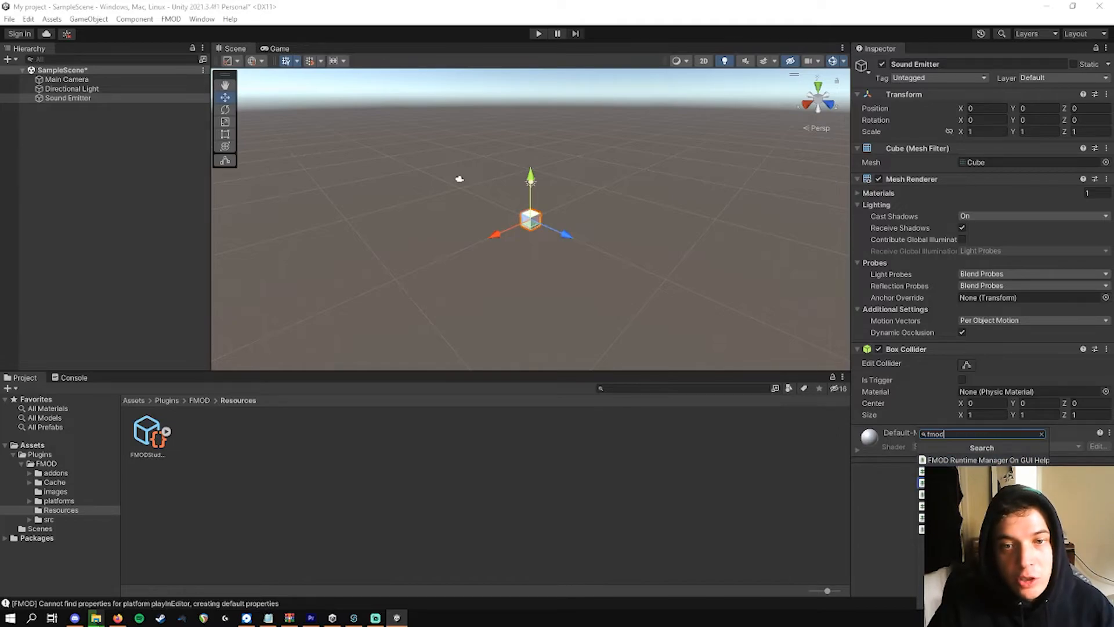
{"action": "key", "text": "Return"}
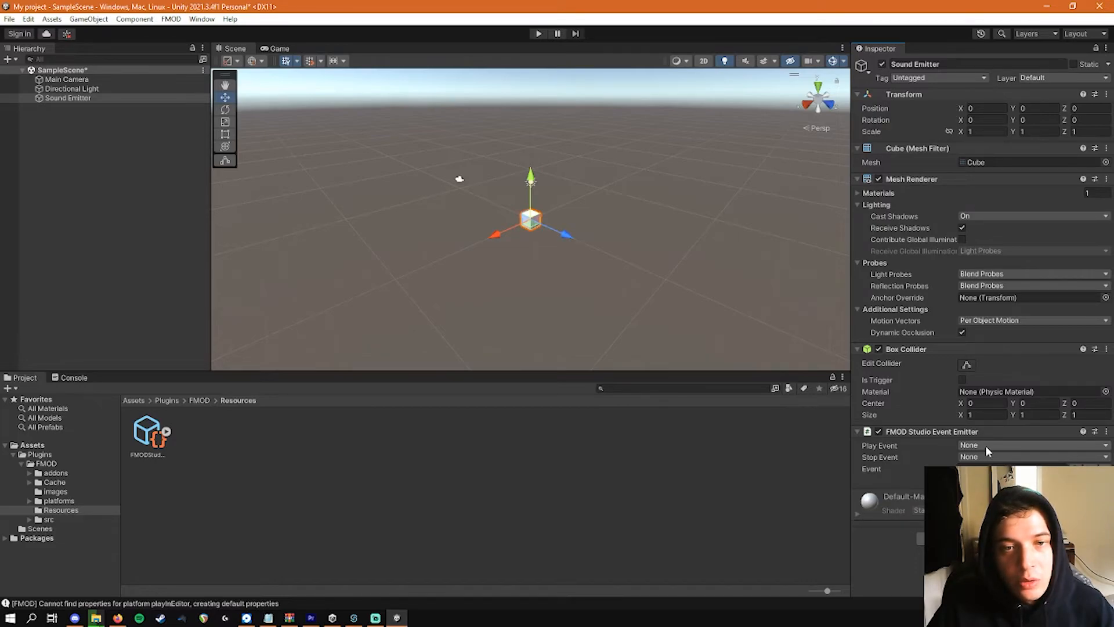
- Set the emitter's Play Event to Object Start and assign the Test Tone event to it
{"action": "left_click", "coordinate": [986, 444]}
{"action": "left_click", "coordinate": [996, 250]}
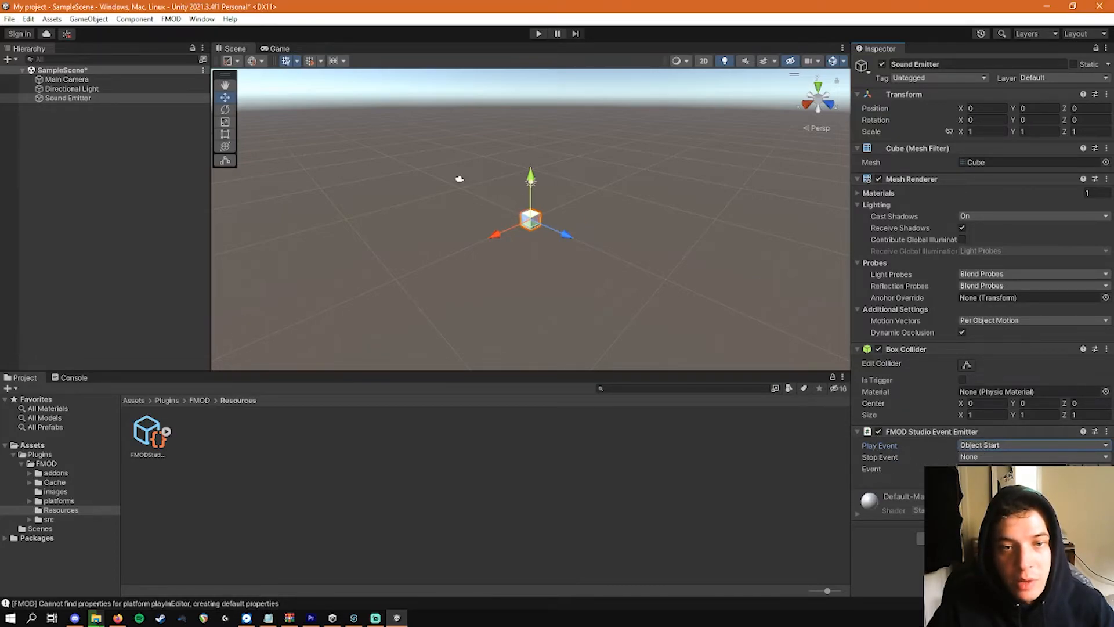
{"action": "left_click", "coordinate": [1075, 468]}
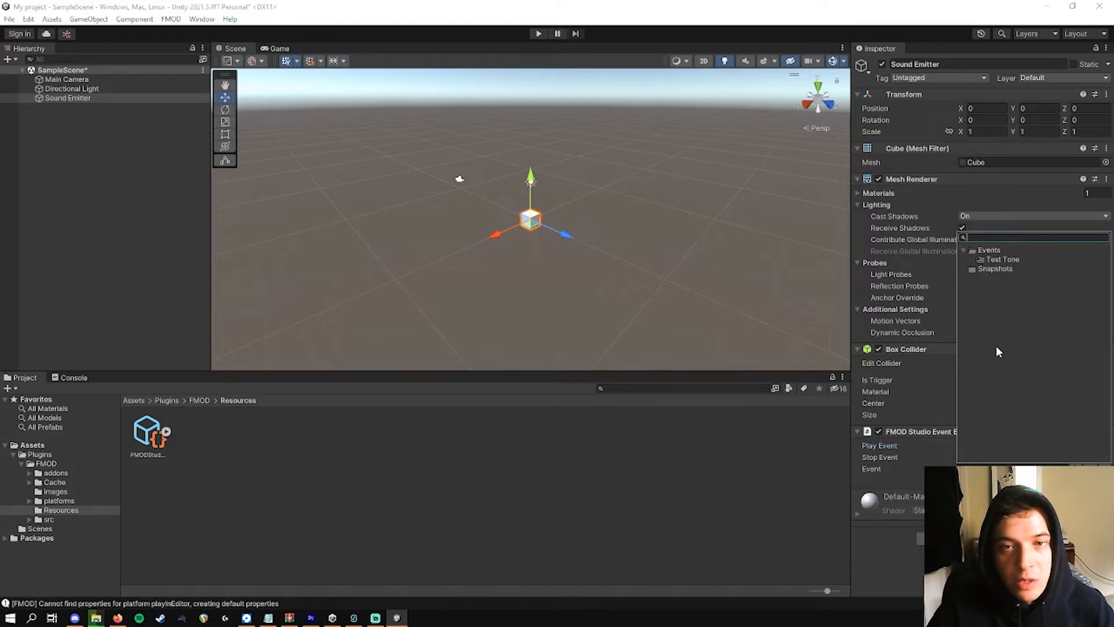
{"action": "double_click", "coordinate": [989, 259]}
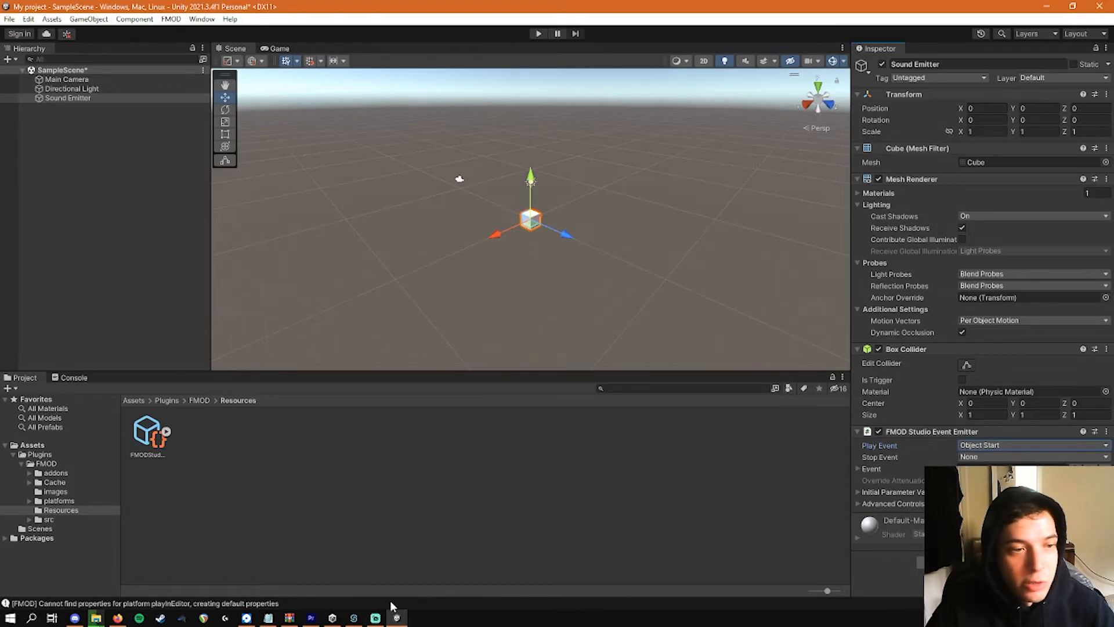
- Run the scene in play mode to listen for the Test Tone event, and stop it
{"action": "left_click", "coordinate": [355, 619]}
{"action": "left_click", "coordinate": [356, 619]}
{"action": "left_click", "coordinate": [539, 33]}
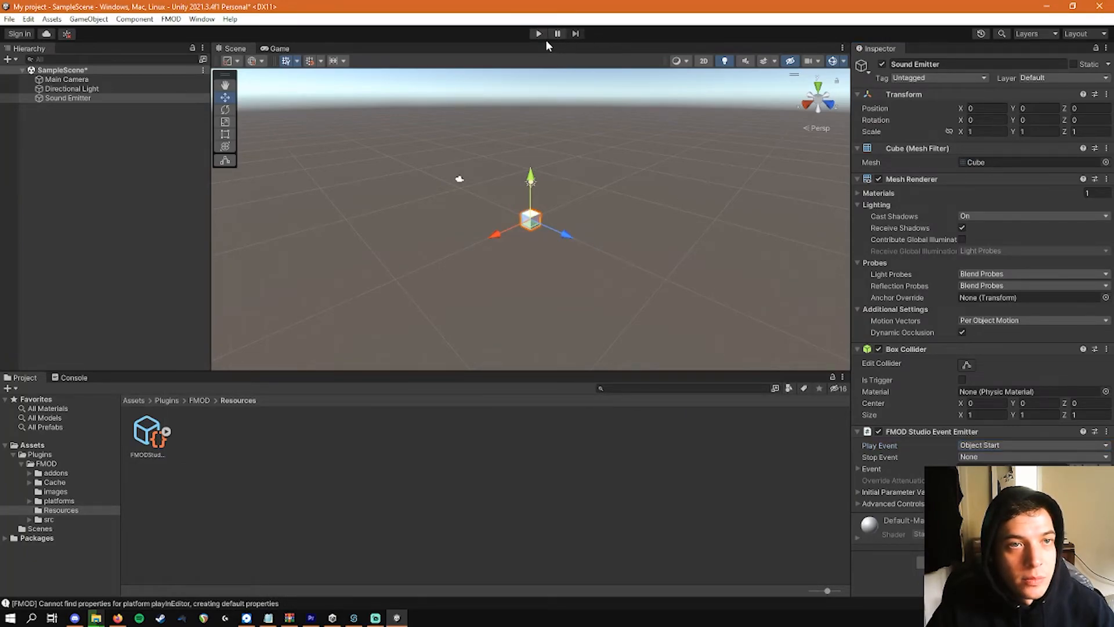
{"action": "left_click", "coordinate": [538, 35]}
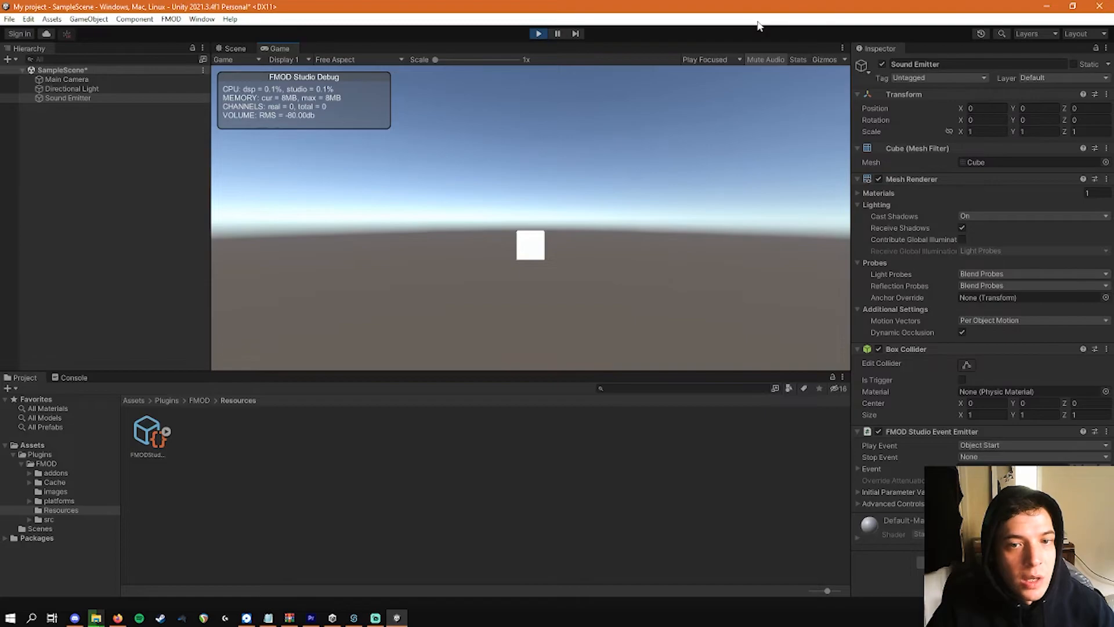
{"action": "left_click", "coordinate": [538, 34]}
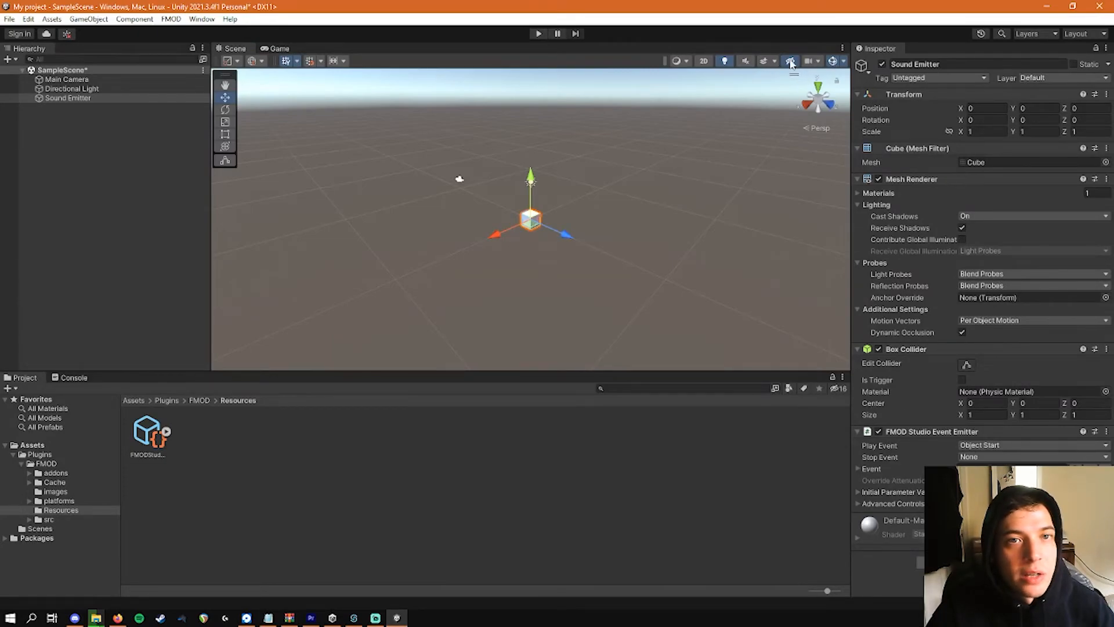
- Toggle the Scene view audio on, run the scene again to test the sound, and stop it
{"action": "left_click", "coordinate": [747, 61]}
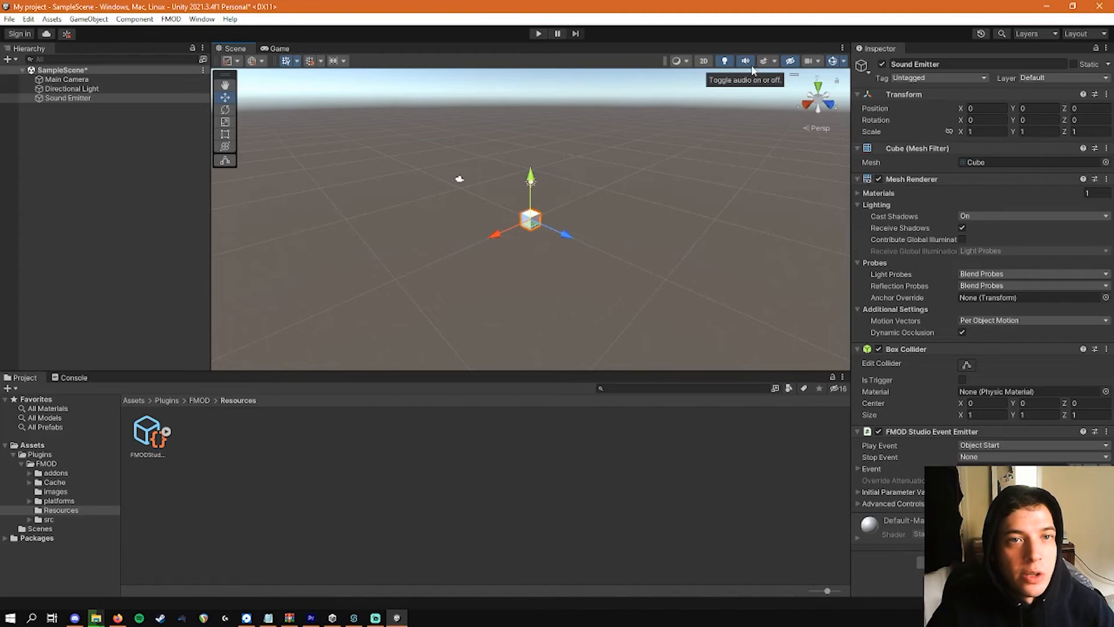
{"action": "left_click", "coordinate": [539, 33]}
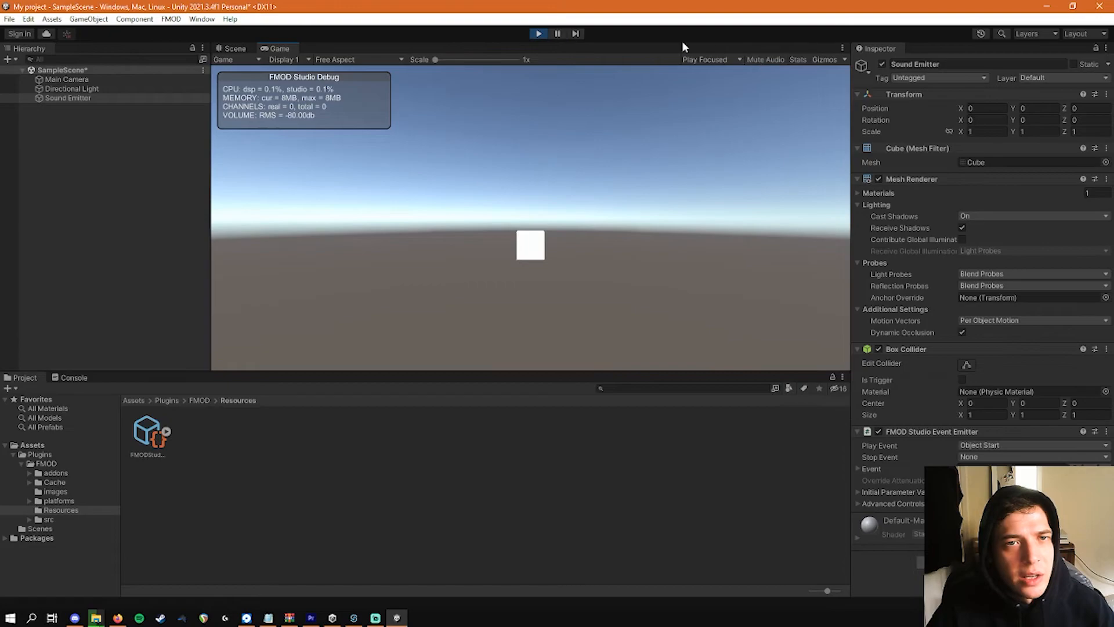
{"action": "left_click", "coordinate": [539, 34]}
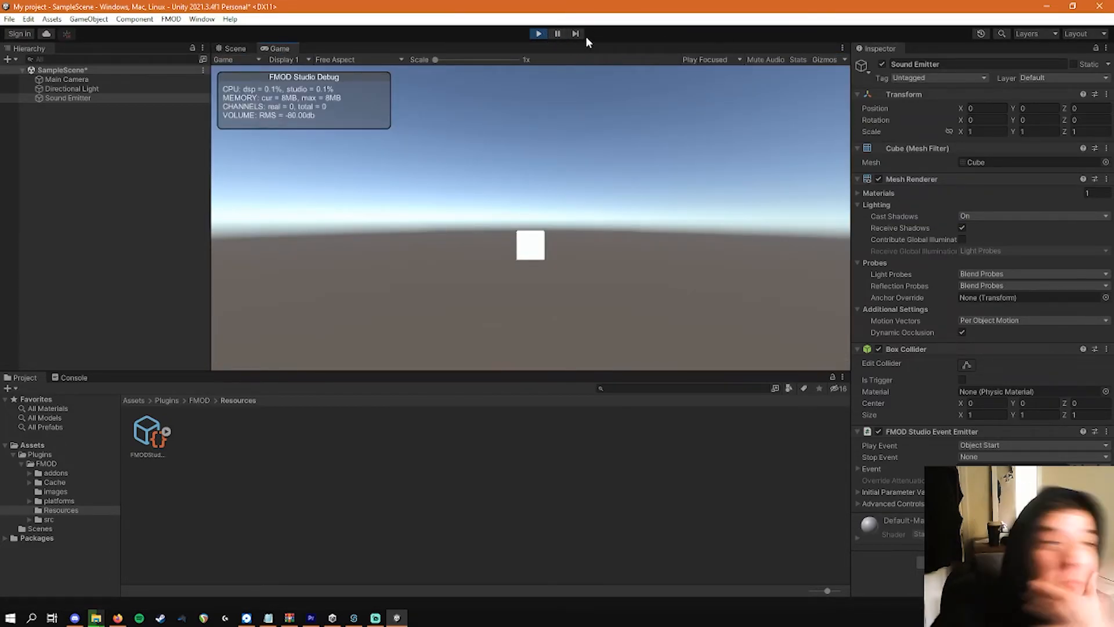
{"action": "left_click", "coordinate": [538, 34]}
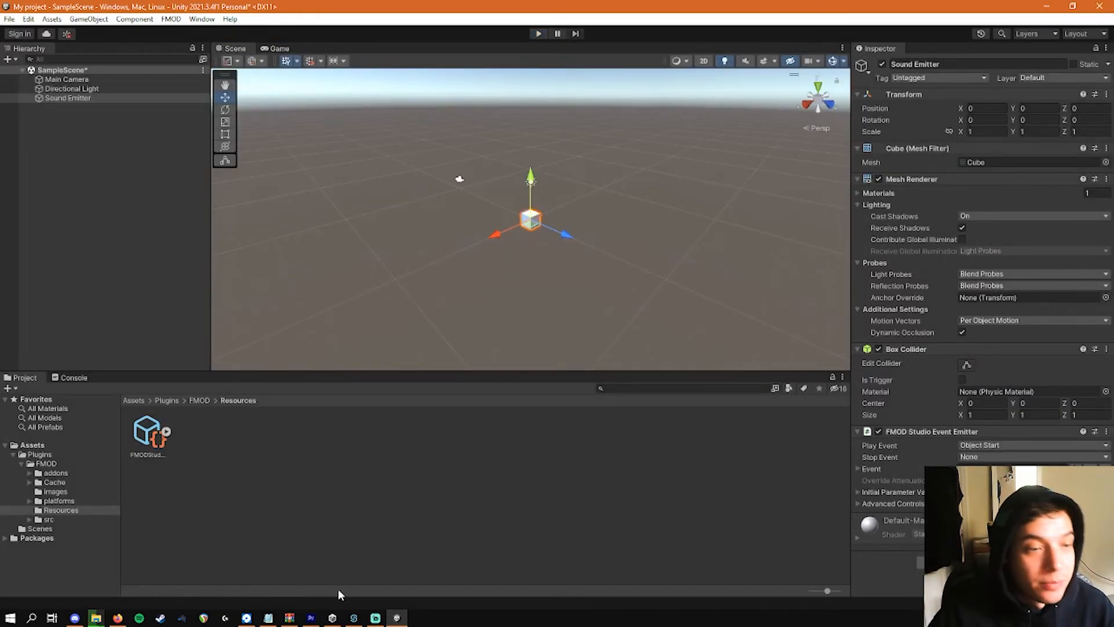
- Switch to FMOD Studio, check the built banks output directory in the Build preferences, and return to Unity
{"action": "left_click", "coordinate": [353, 617]}
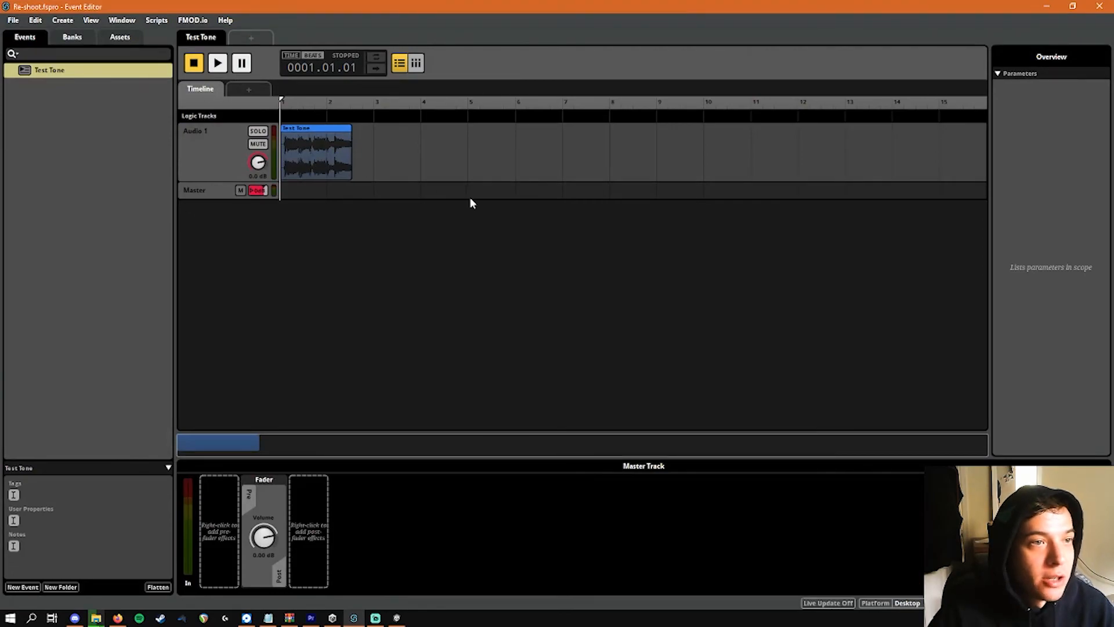
{"action": "left_click", "coordinate": [36, 20]}
{"action": "left_click", "coordinate": [72, 275]}
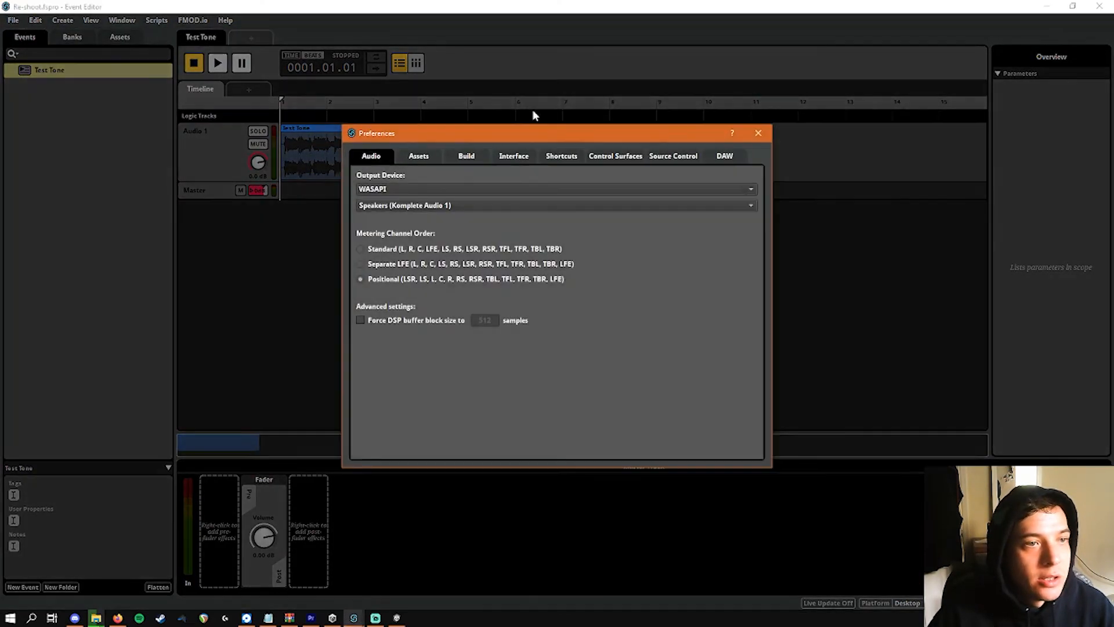
{"action": "left_click", "coordinate": [465, 156]}
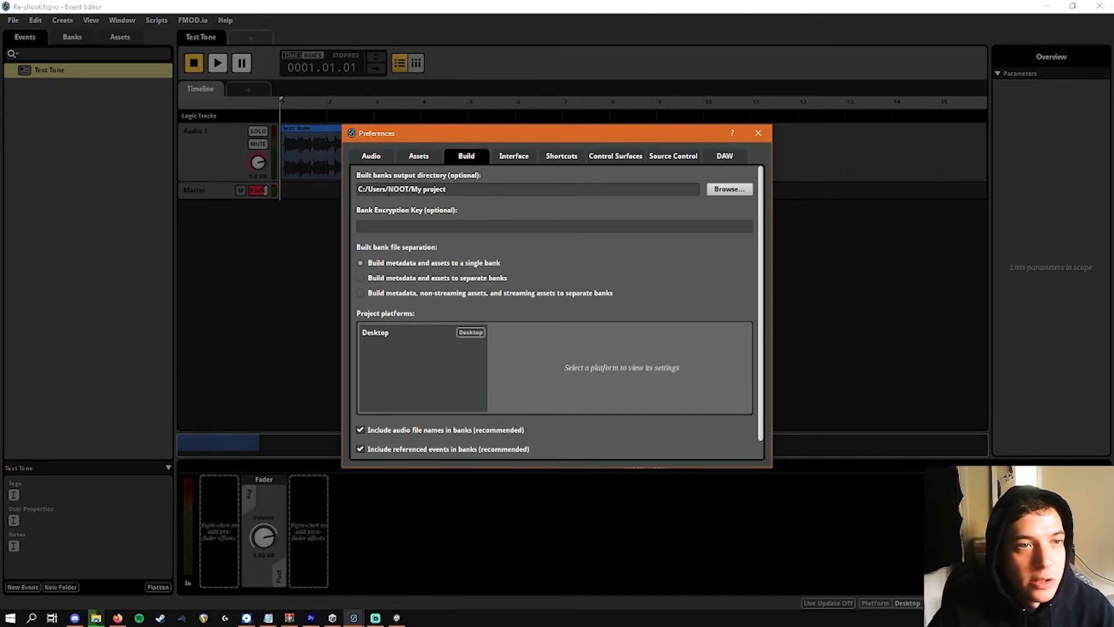
{"action": "left_click", "coordinate": [757, 134]}
{"action": "left_click", "coordinate": [1047, 6]}
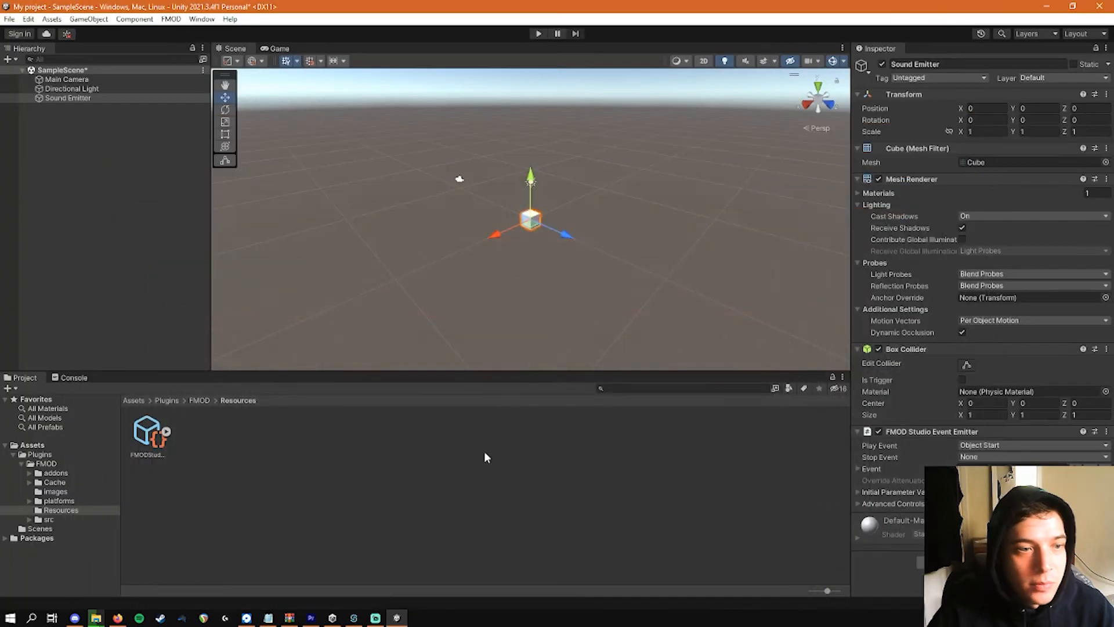
- Review the Bank Import section of Unity's FMOD settings and browse its build path folder without changing it
{"action": "left_click", "coordinate": [171, 18]}
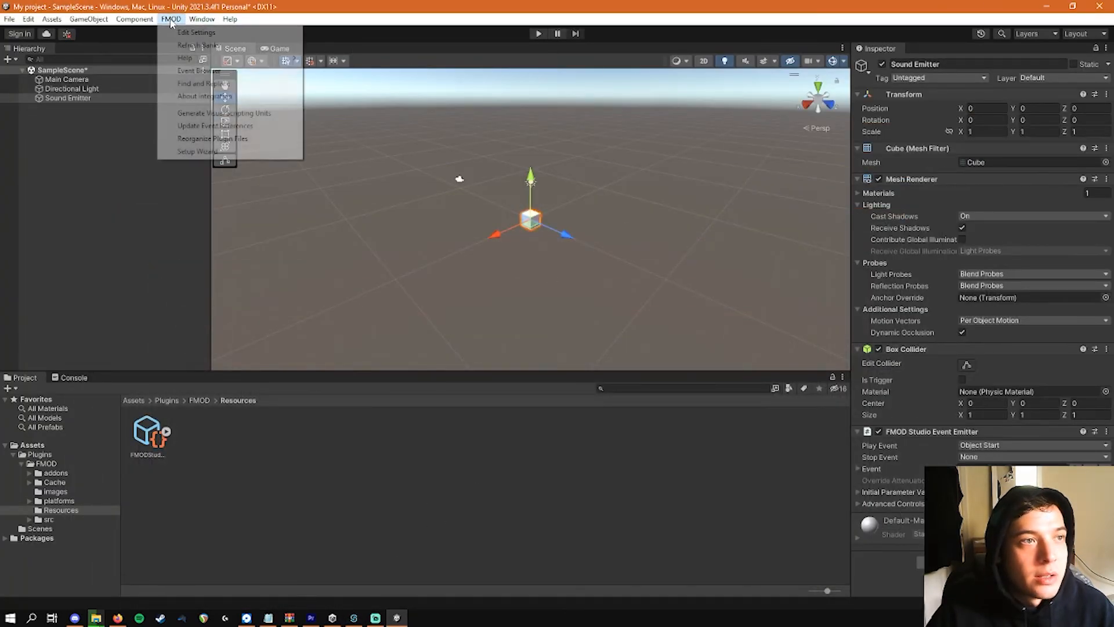
{"action": "left_click", "coordinate": [277, 32]}
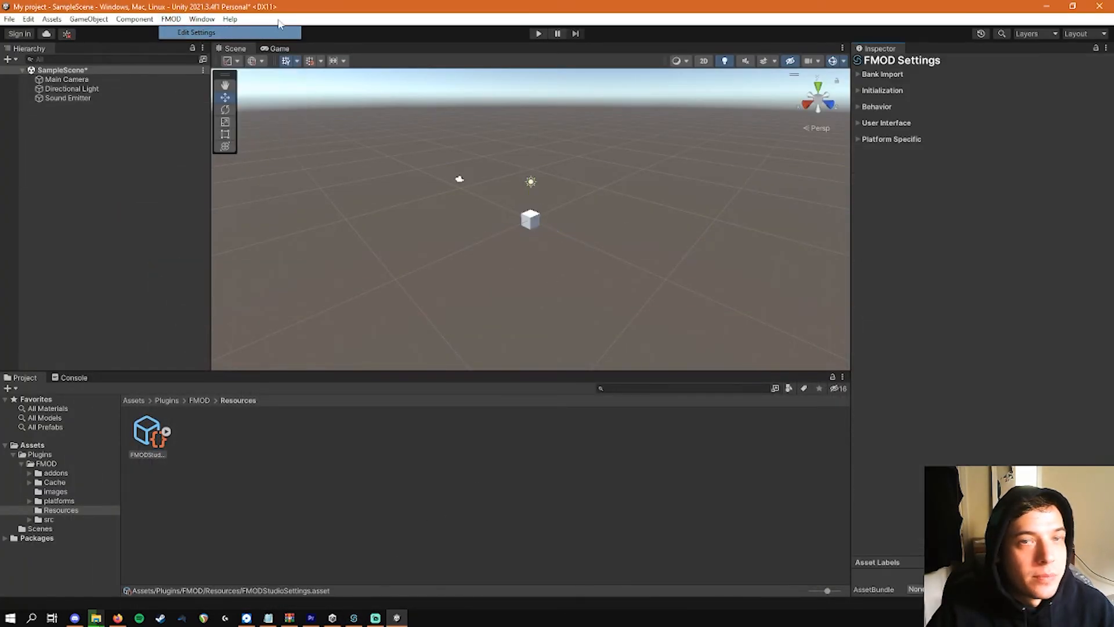
{"action": "left_click", "coordinate": [893, 74]}
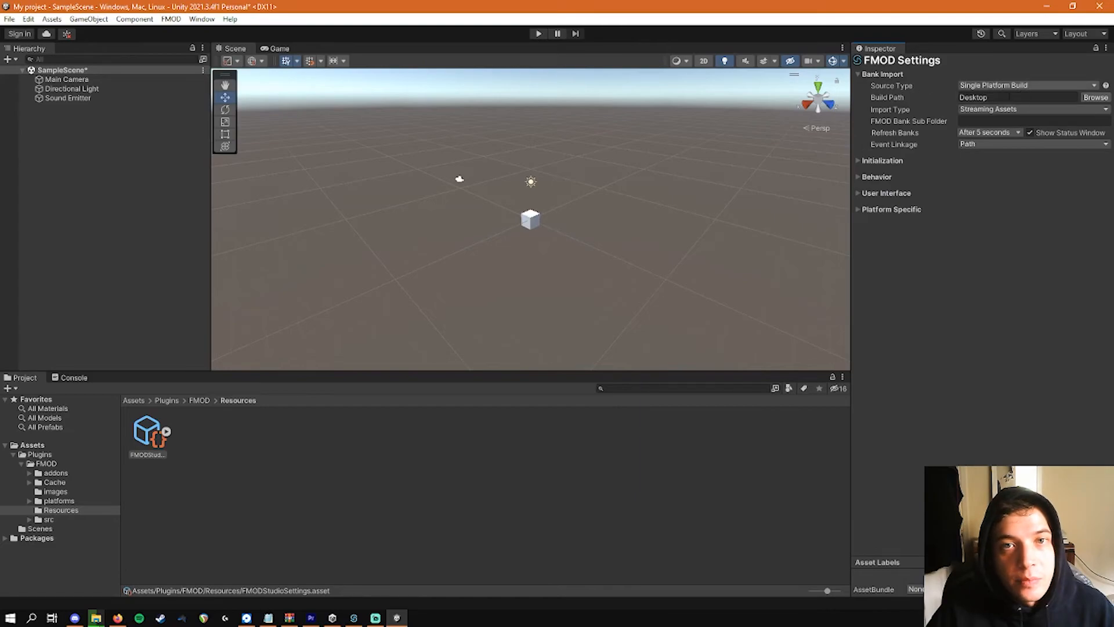
{"action": "left_click", "coordinate": [1083, 98]}
{"action": "left_click", "coordinate": [397, 109]}
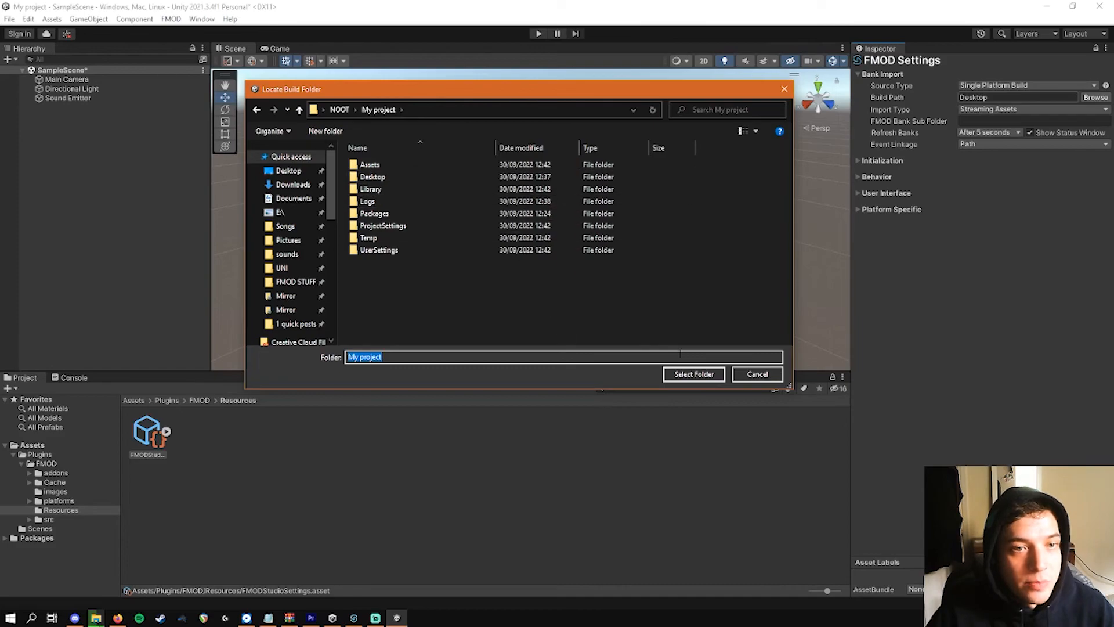
{"action": "left_click", "coordinate": [785, 90]}
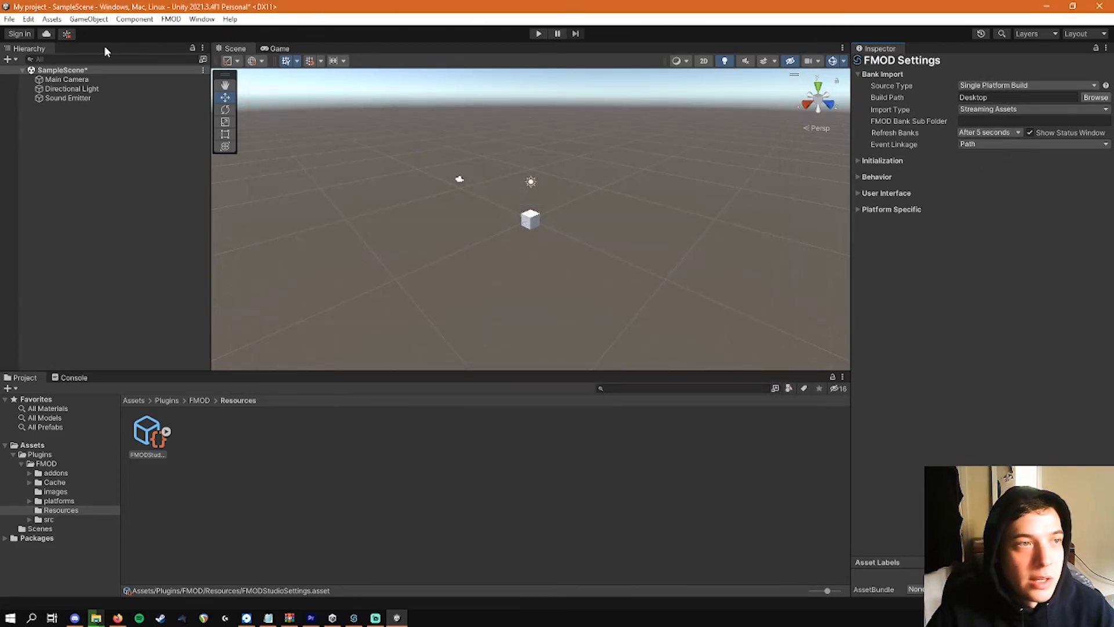
- Inspect the FMOD components on Sound Emitter and Main Camera, and look over the event list in FMOD Studio
{"action": "left_click", "coordinate": [75, 99]}
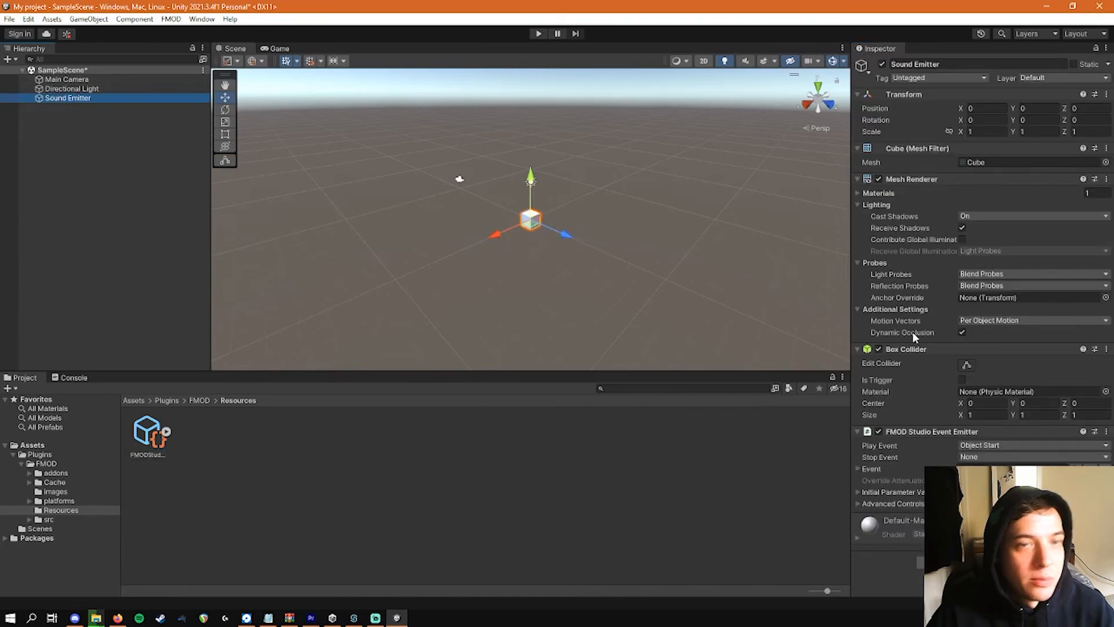
{"action": "left_click", "coordinate": [69, 79]}
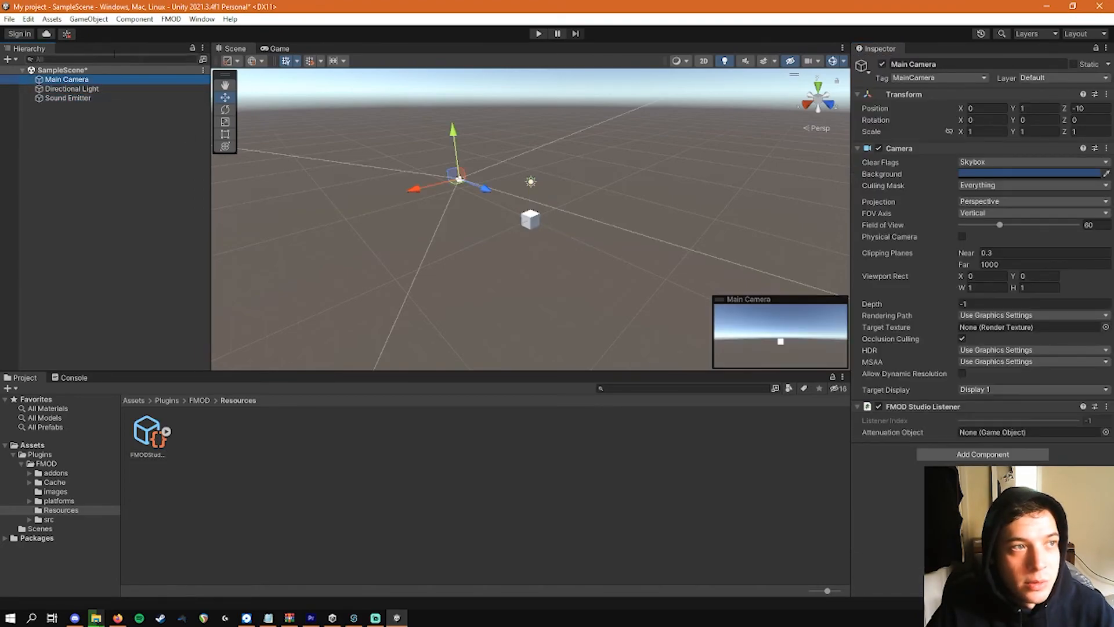
{"action": "left_click", "coordinate": [68, 99]}
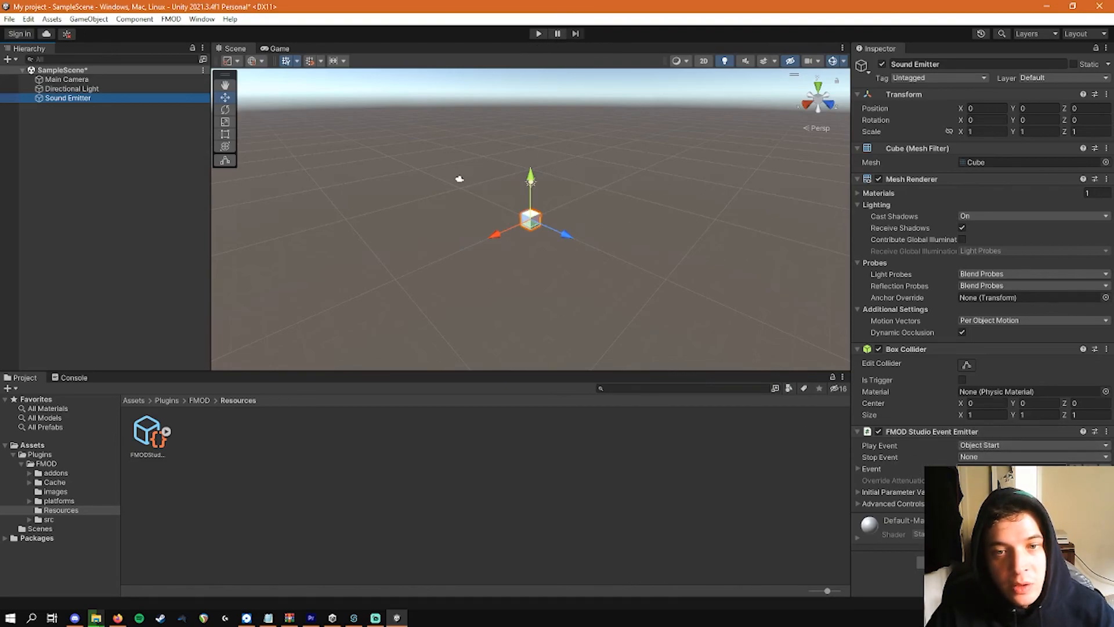
{"action": "left_click", "coordinate": [354, 618]}
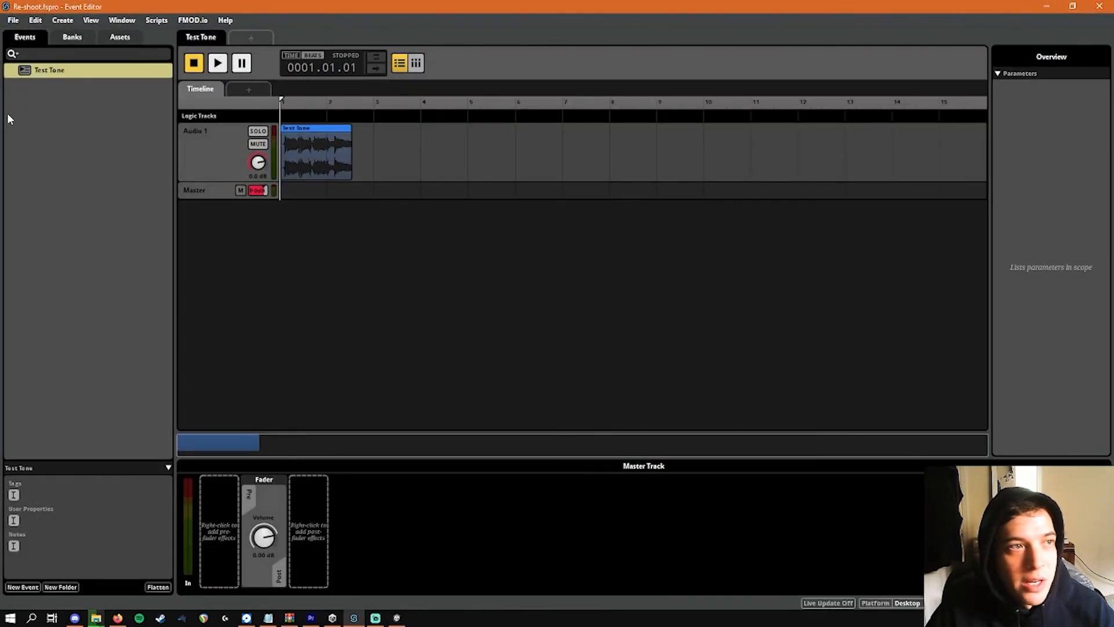
{"action": "left_click", "coordinate": [82, 138]}
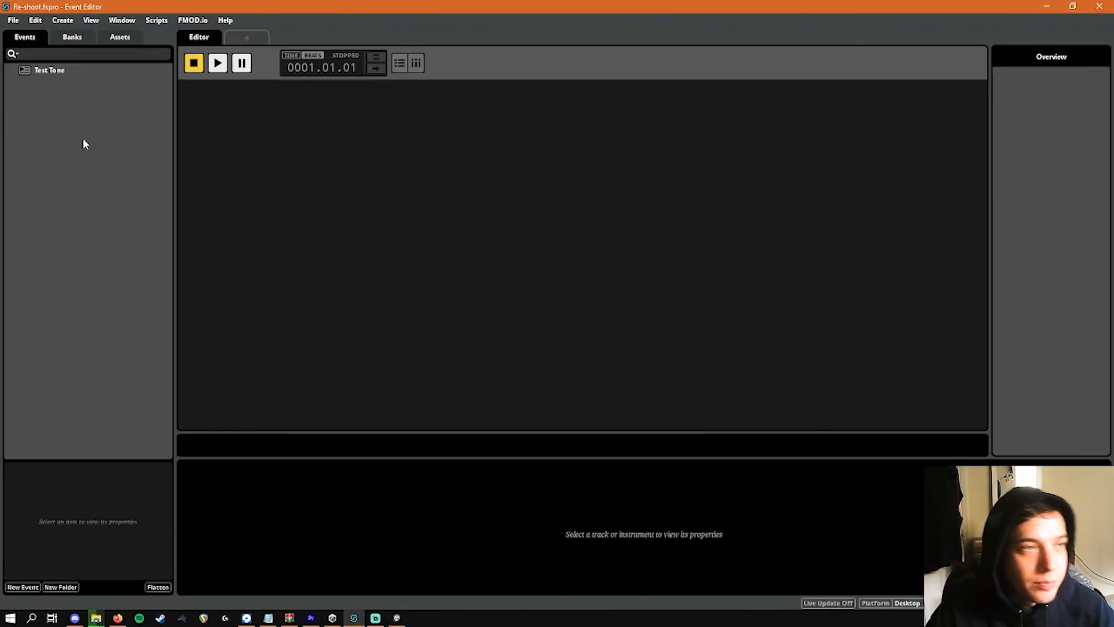
{"action": "left_click", "coordinate": [1046, 7]}
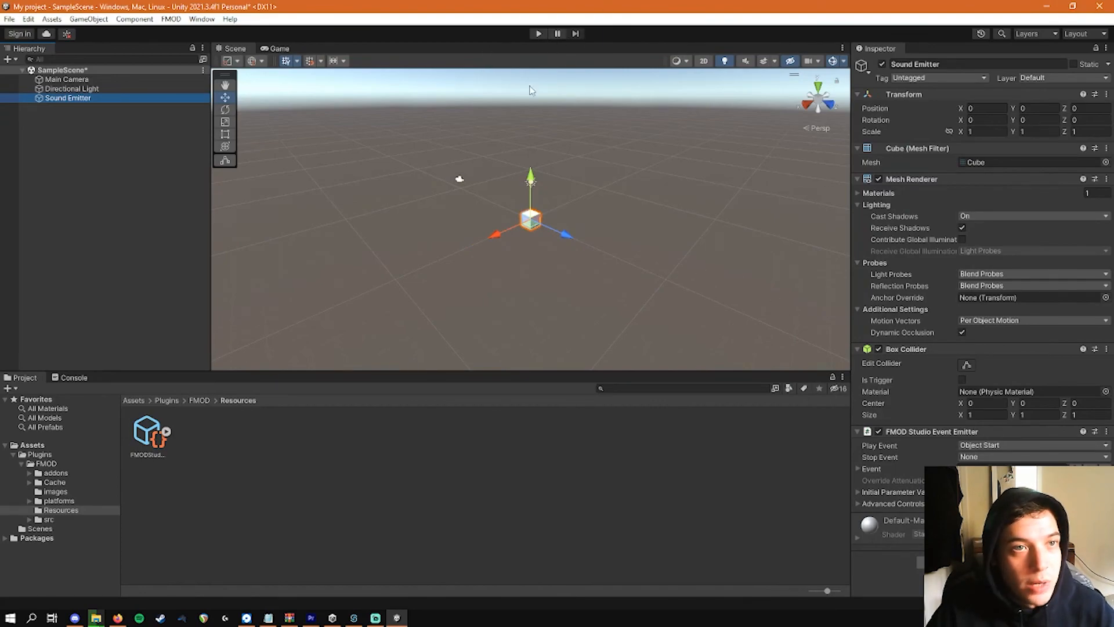